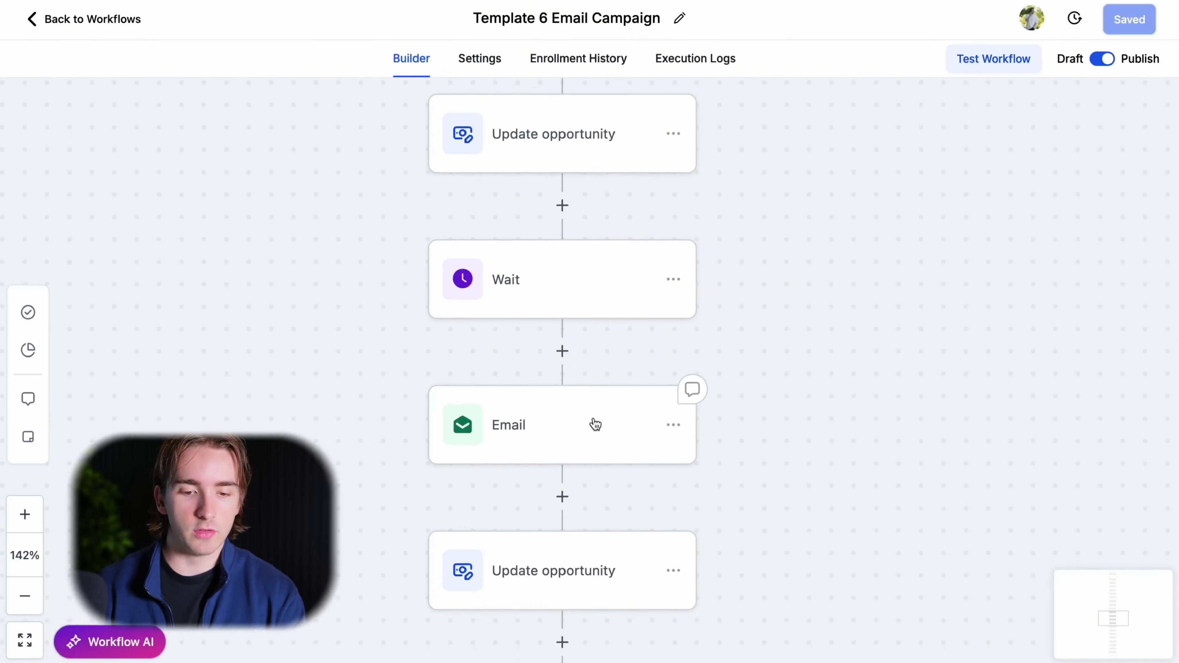
Step: Look over the full Template 6 Email Campaign workflow and return to the top-level workflow list
scroll(596, 423, "down", 10)
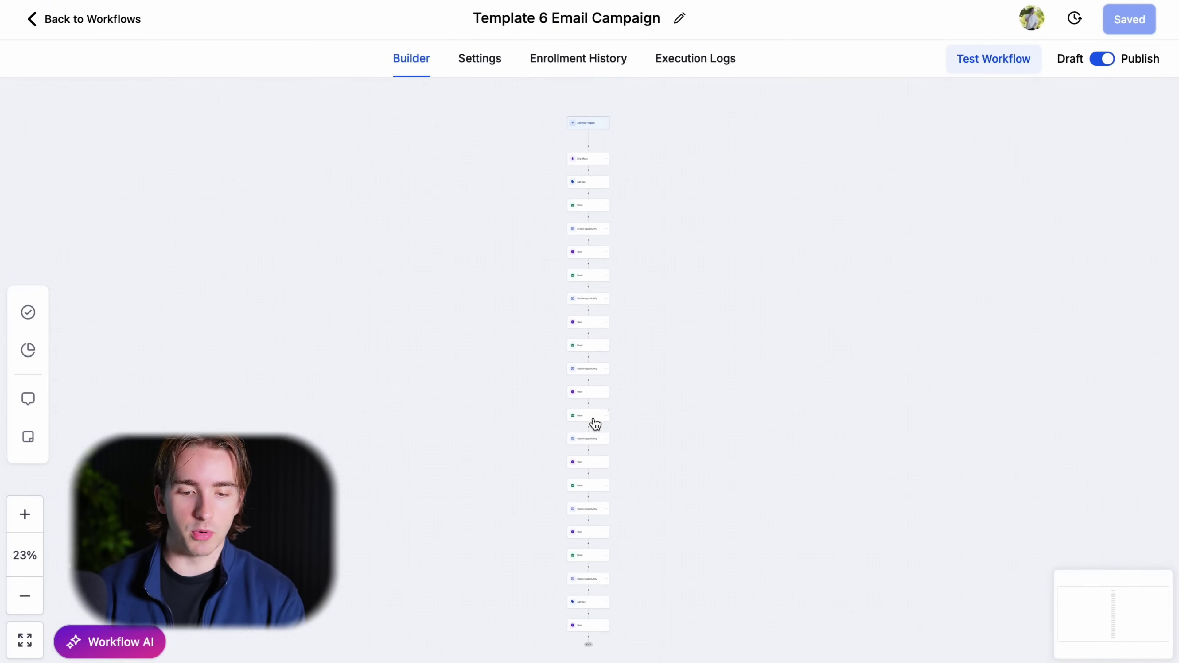
scroll(596, 423, "down", 2)
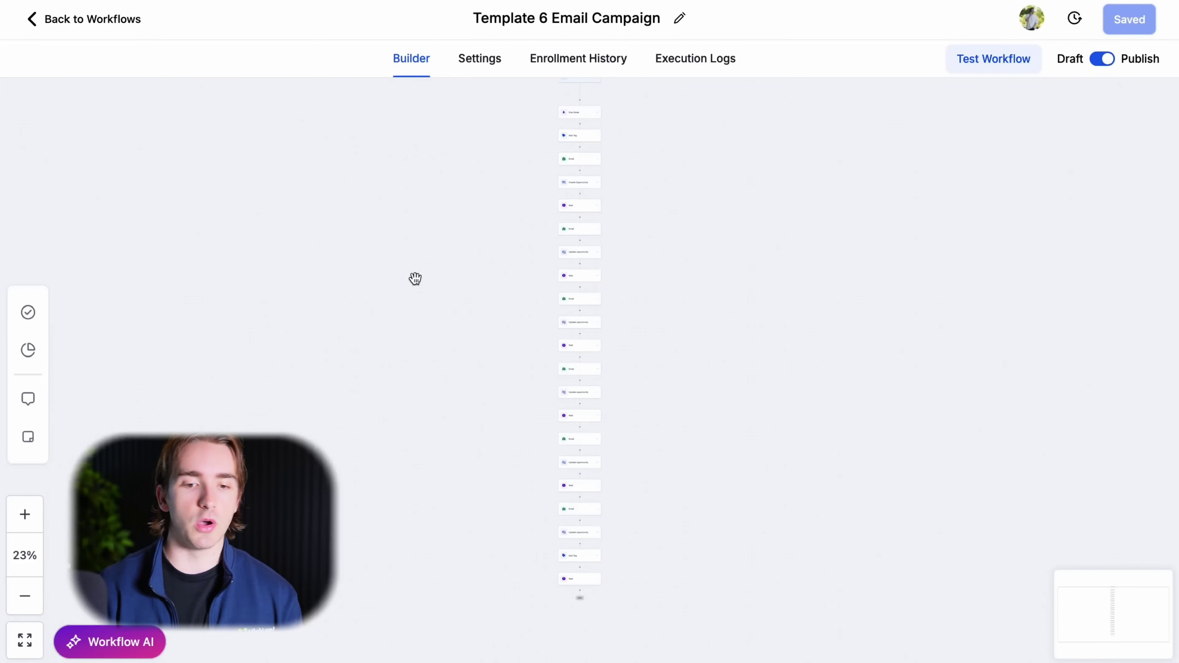
left_click(59, 18)
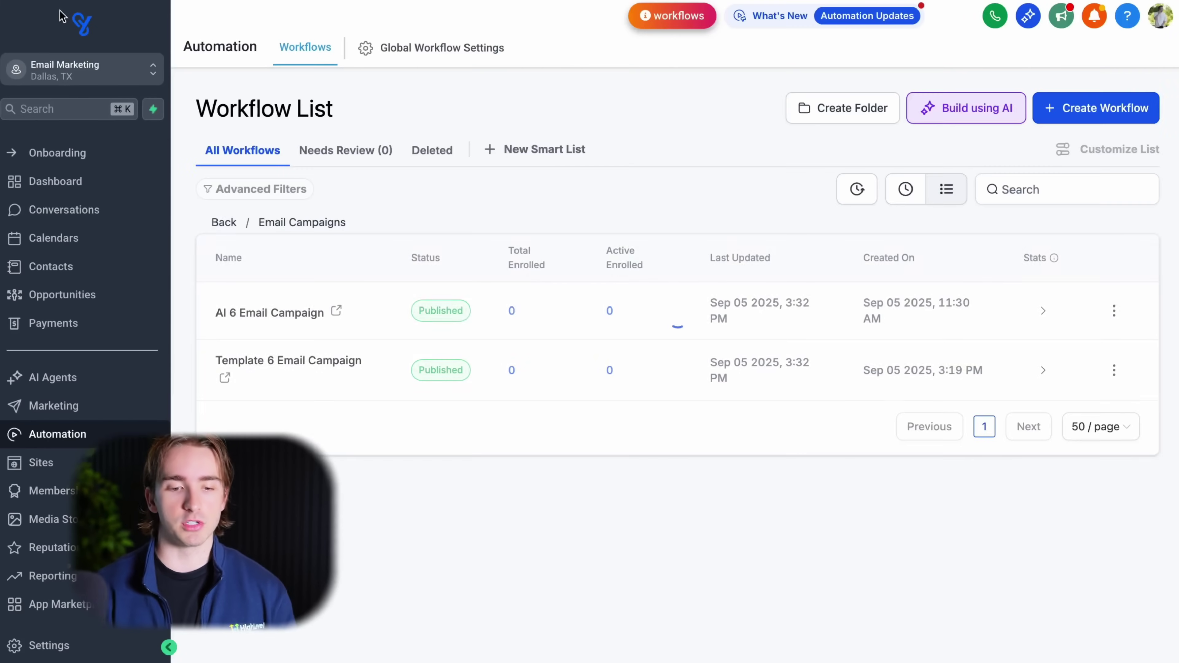
left_click(228, 219)
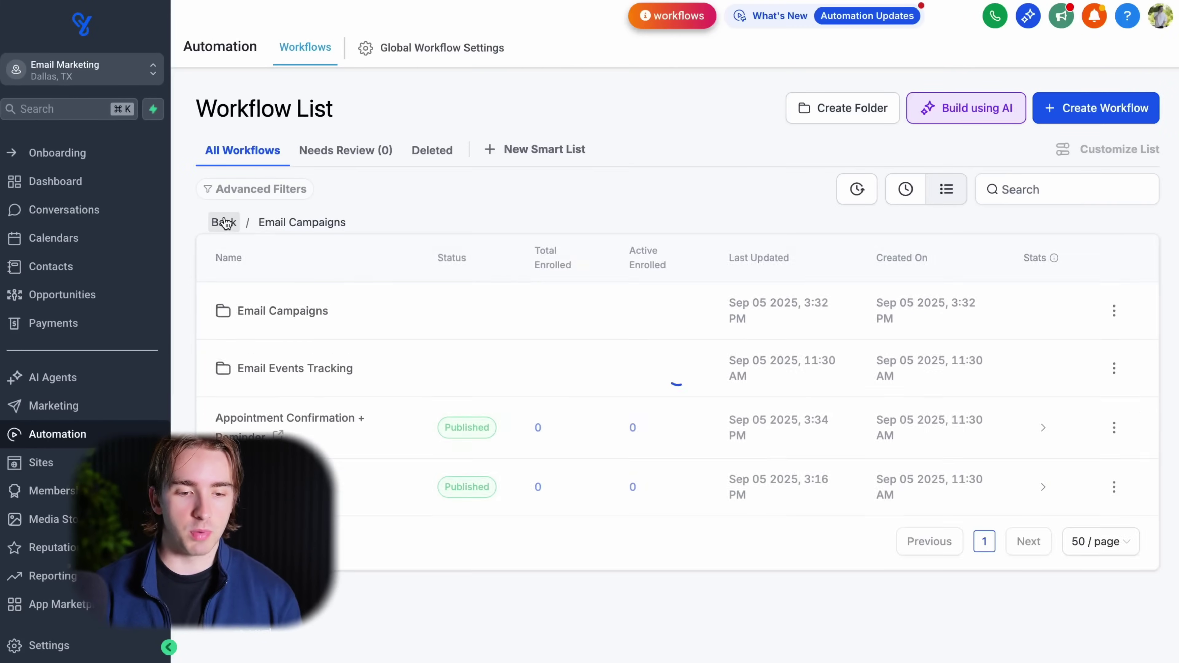
Step: Open the Responded workflow and inspect the settings and filters of its Customer Replied trigger
left_click(671, 482)
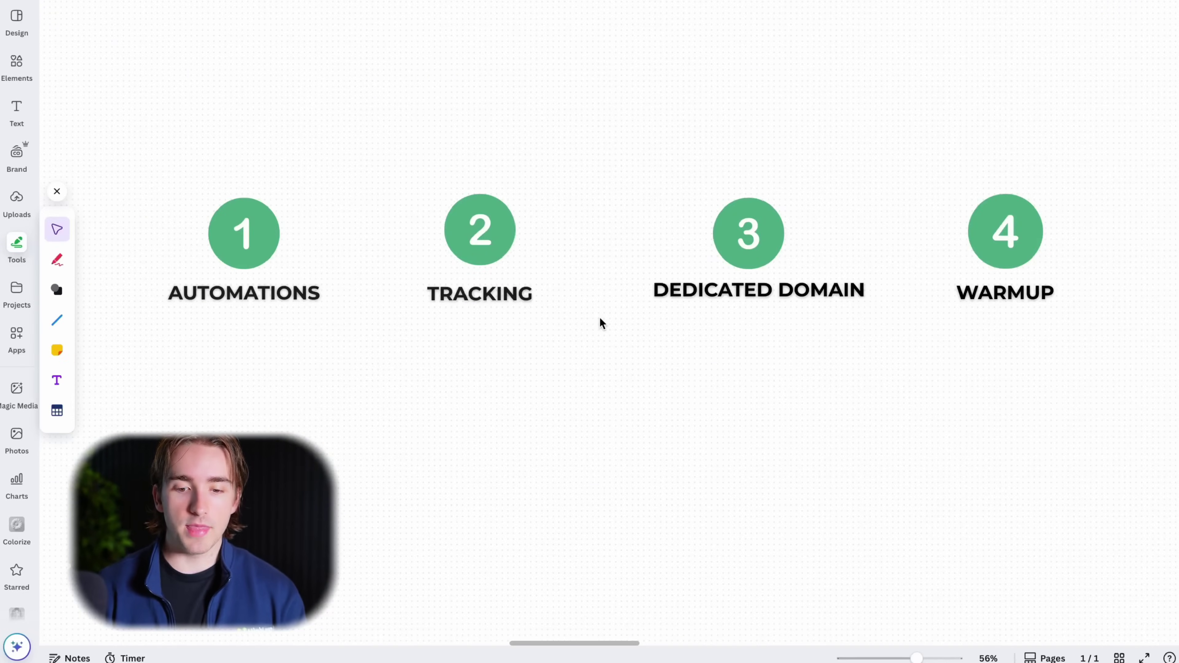
scroll(431, 291, "up", 5)
scroll(437, 290, "up", 3)
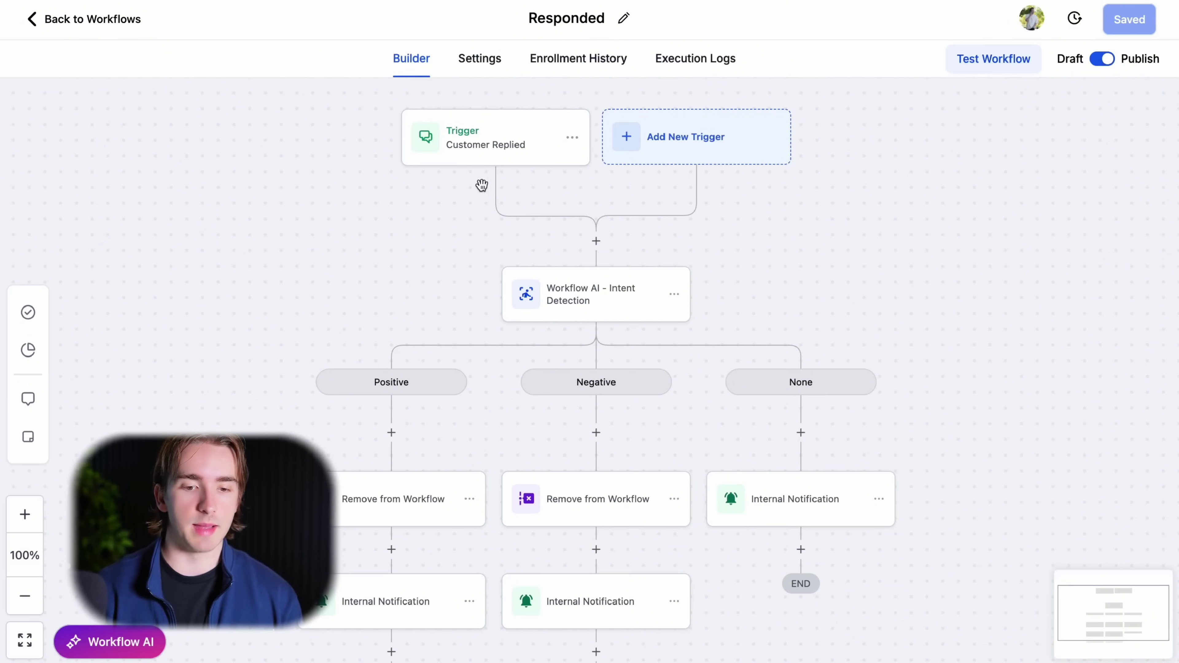
left_click(490, 150)
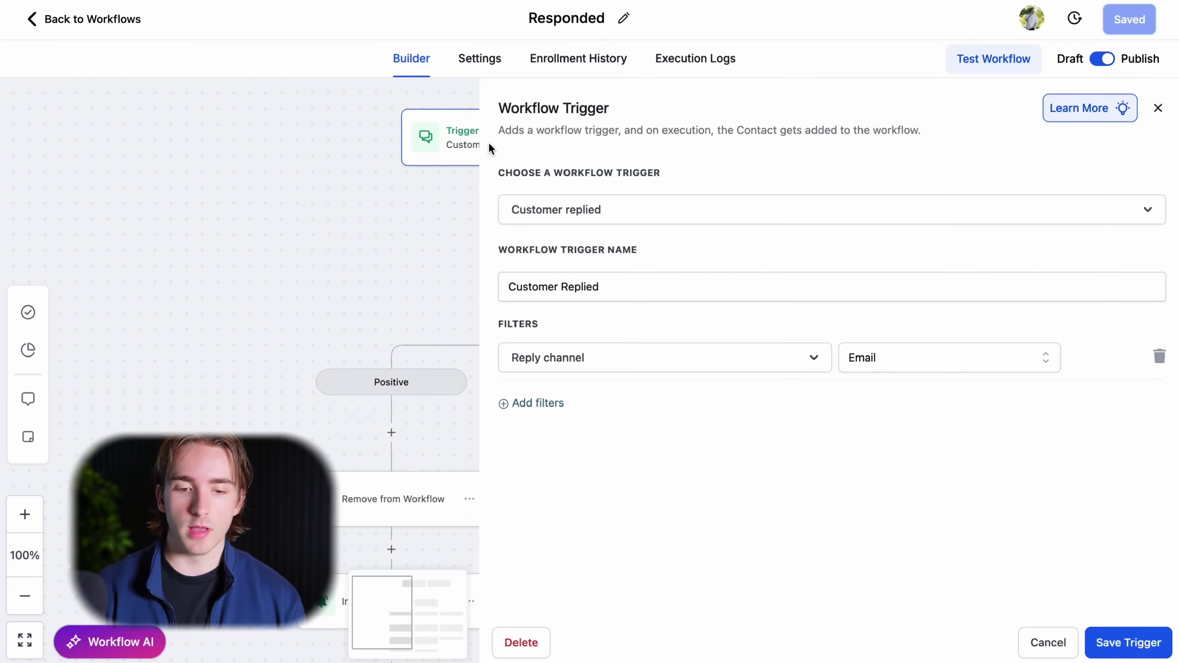
left_click(1036, 643)
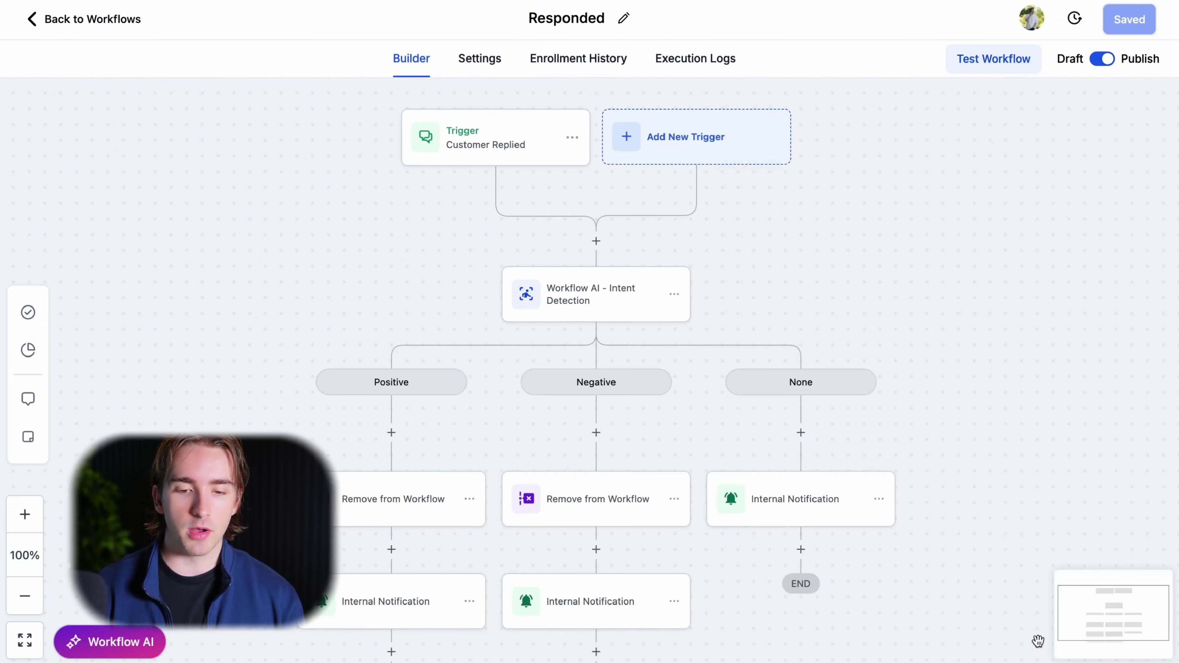
Step: Search the available actions for "workflow" at the point between the trigger and the Intent Detection action
left_click(597, 241)
type("wor")
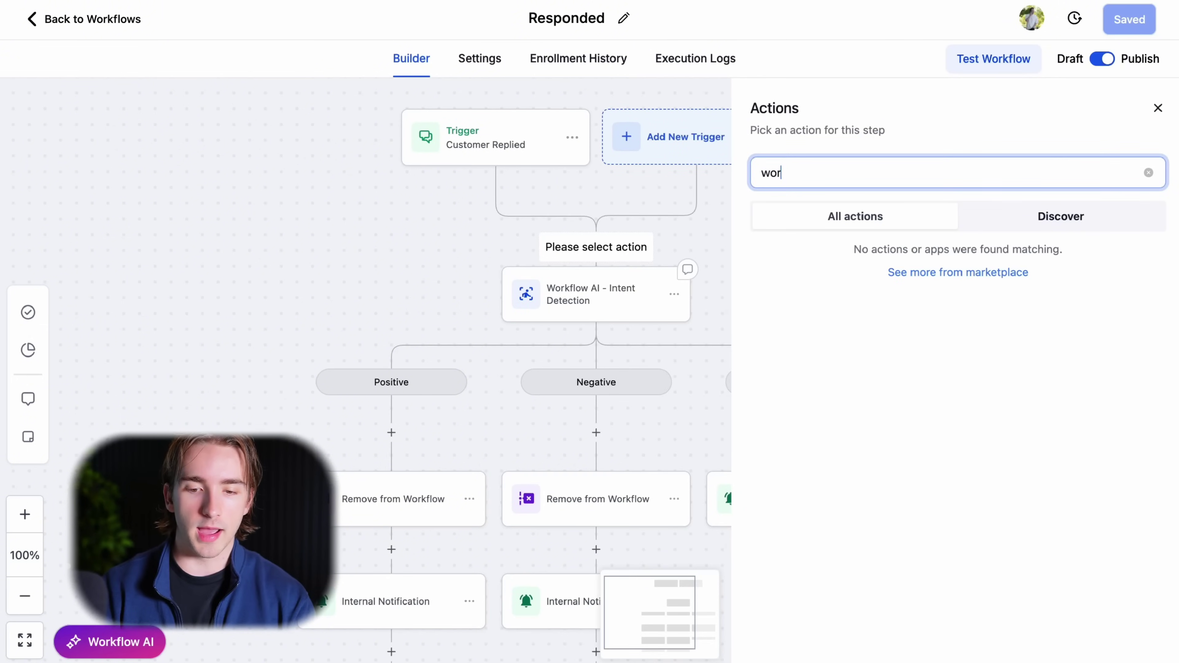
type("kflow")
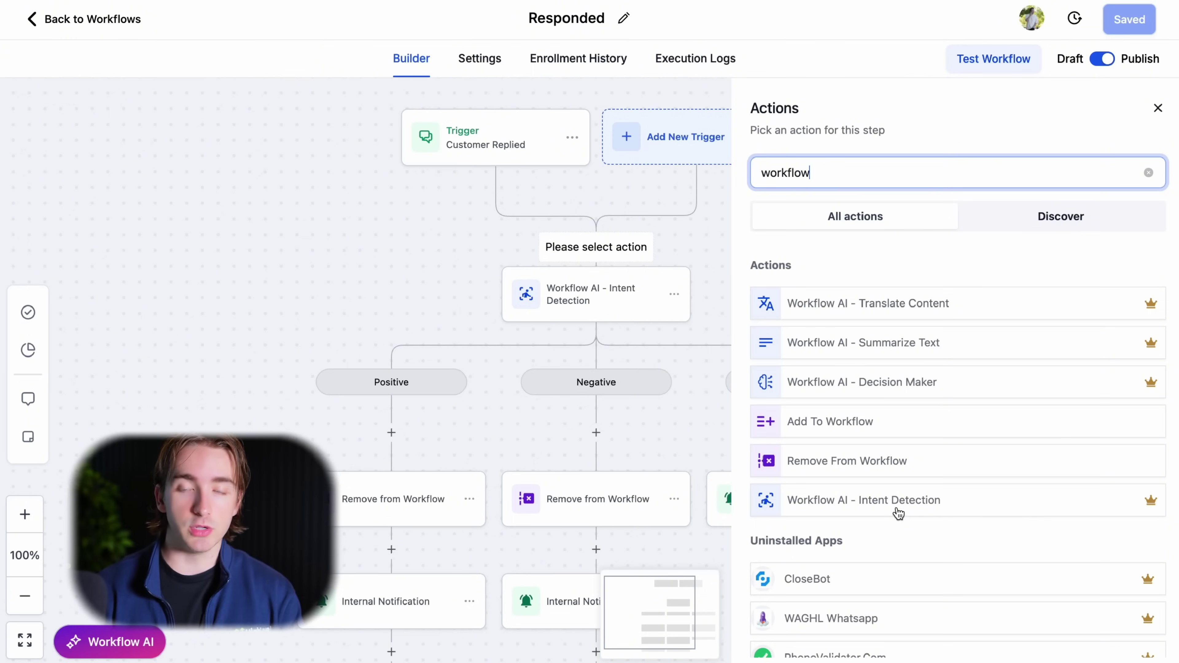
left_click(356, 253)
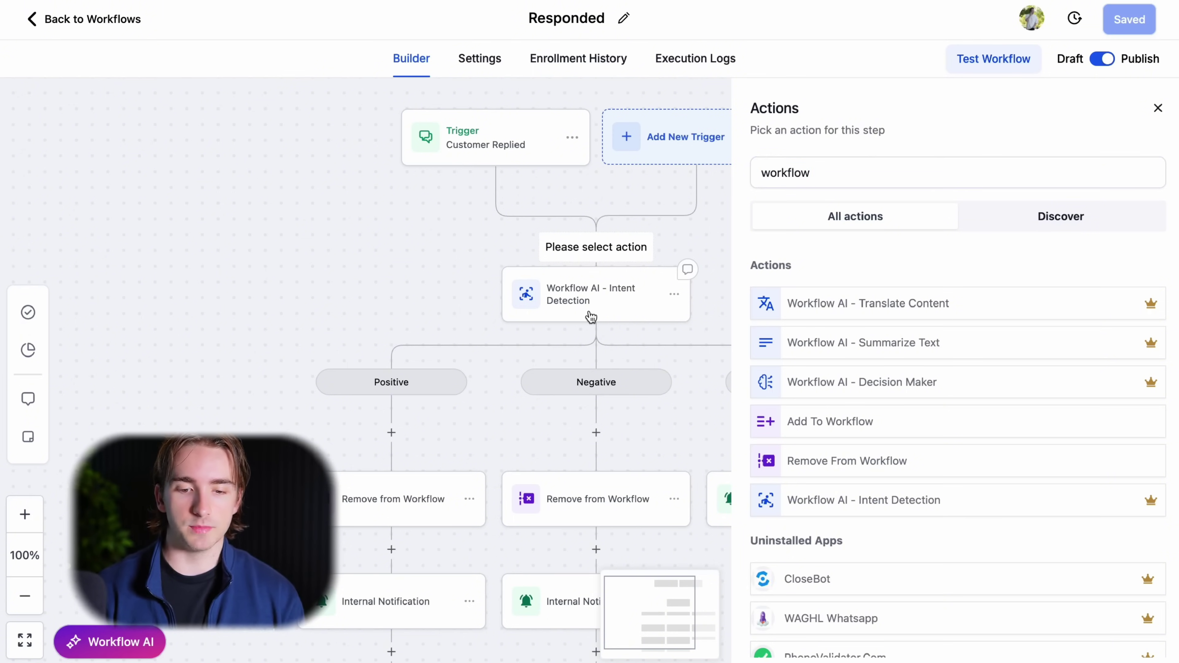
Step: Inspect the Workflow AI - Intent Detection action's input text and the branches below it
left_click(591, 318)
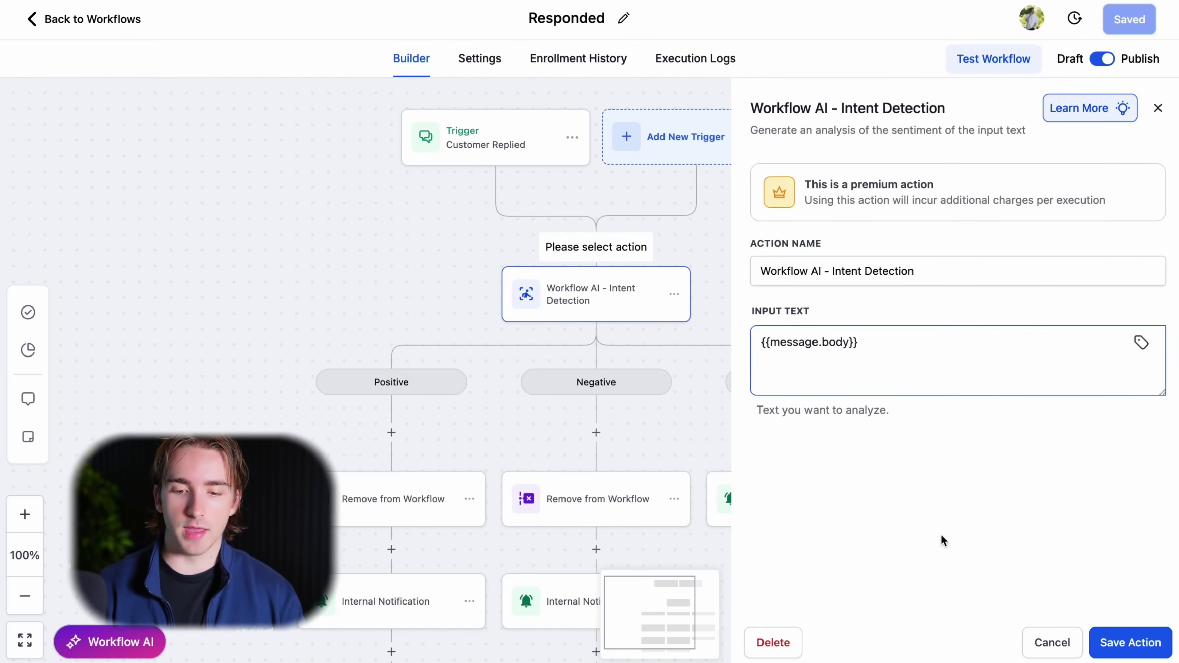
left_click(1047, 643)
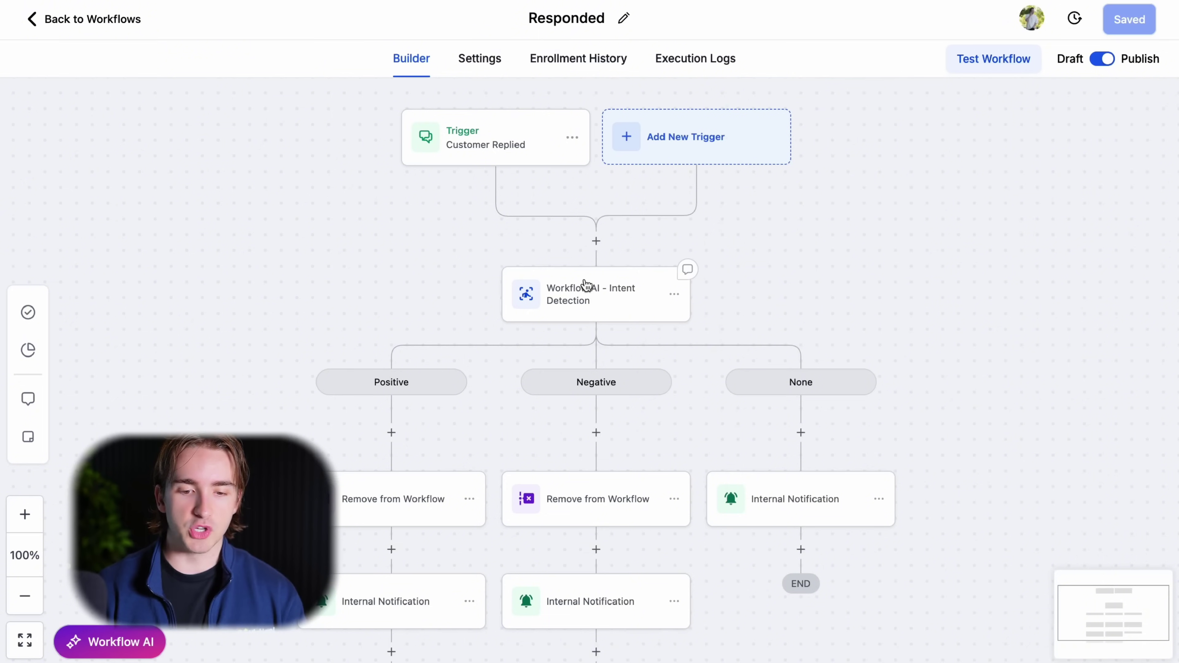
left_click(594, 297)
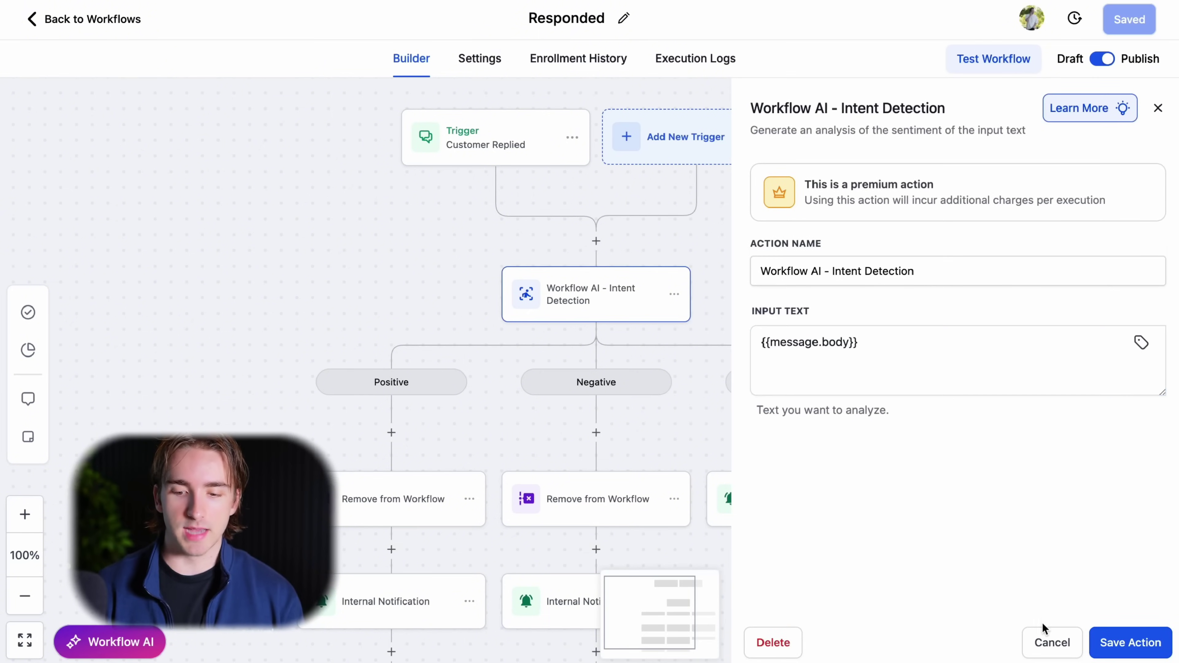
scroll(359, 493, "down", 3)
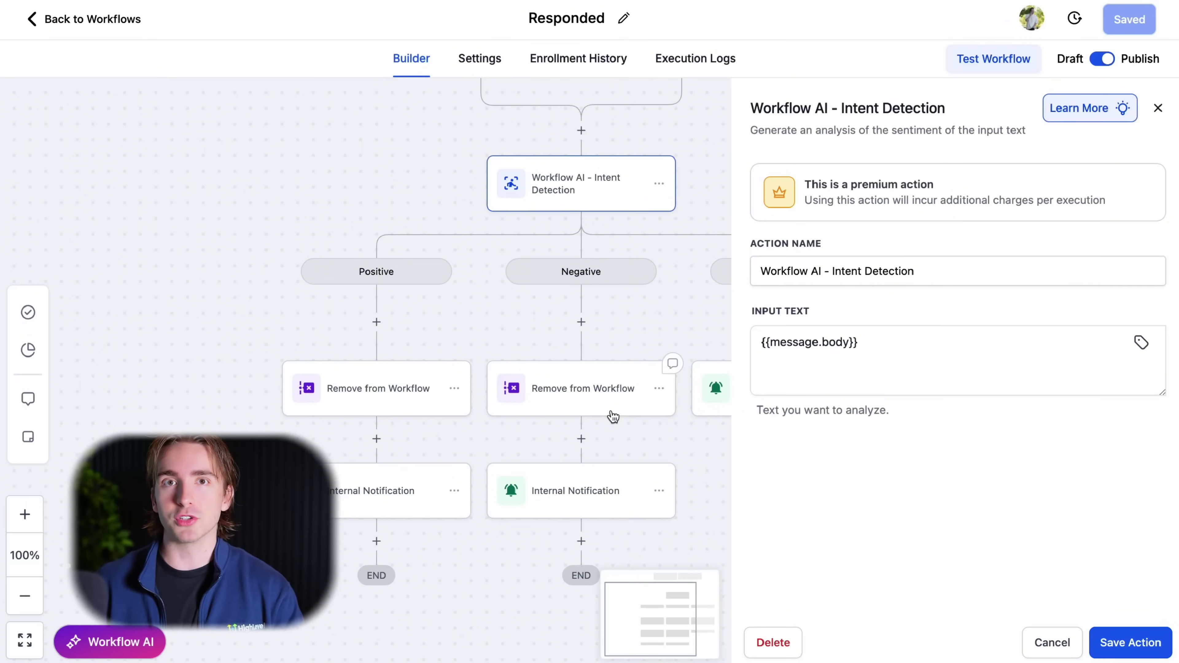
Step: Review the Positive branch's Internal Notification email, view the whole Responded workflow and go back to the workflow list
left_click(329, 480)
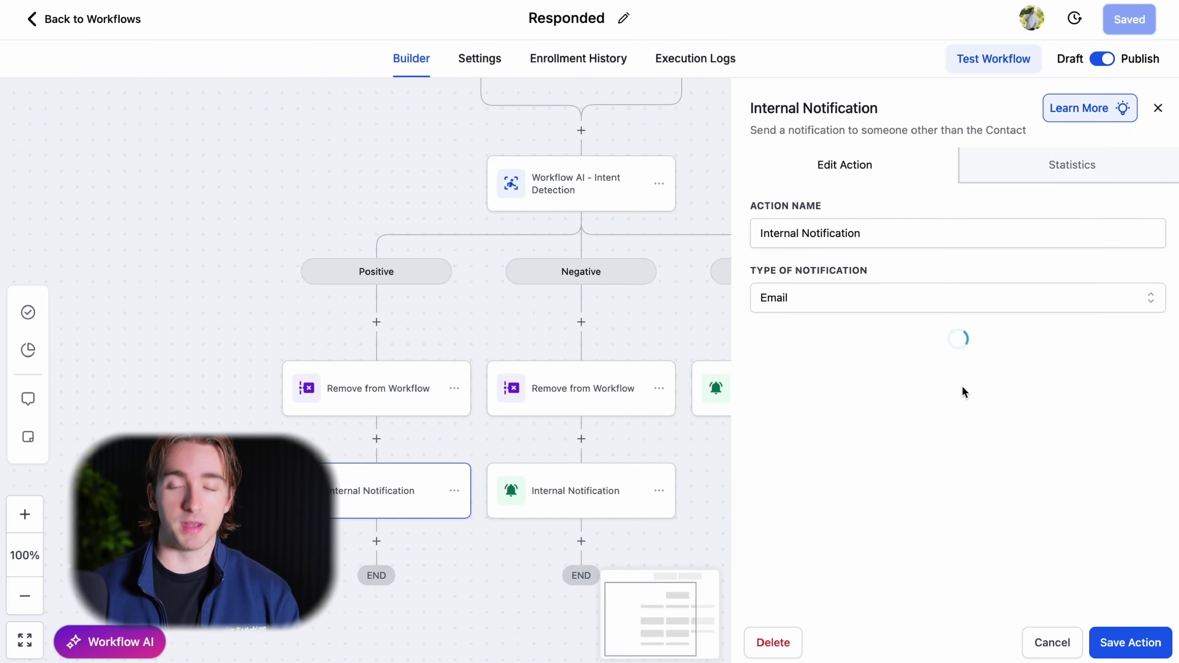
scroll(960, 386, "down", 6)
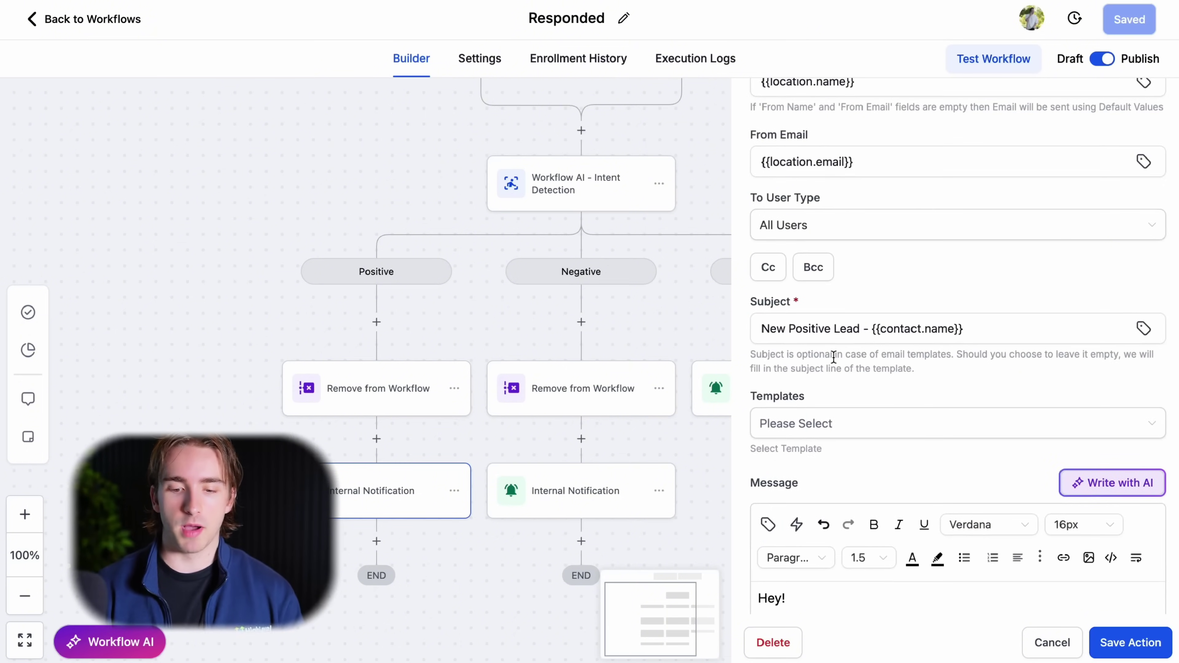
scroll(833, 357, "down", 2)
left_click(1045, 642)
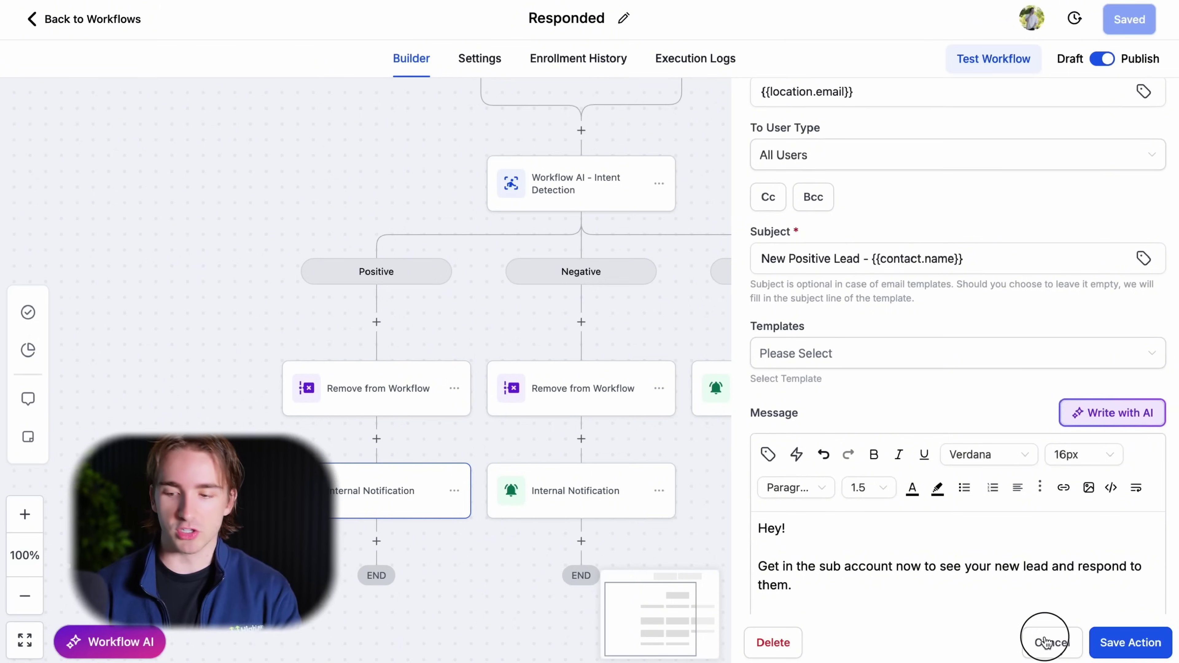
scroll(650, 480, "down", 3)
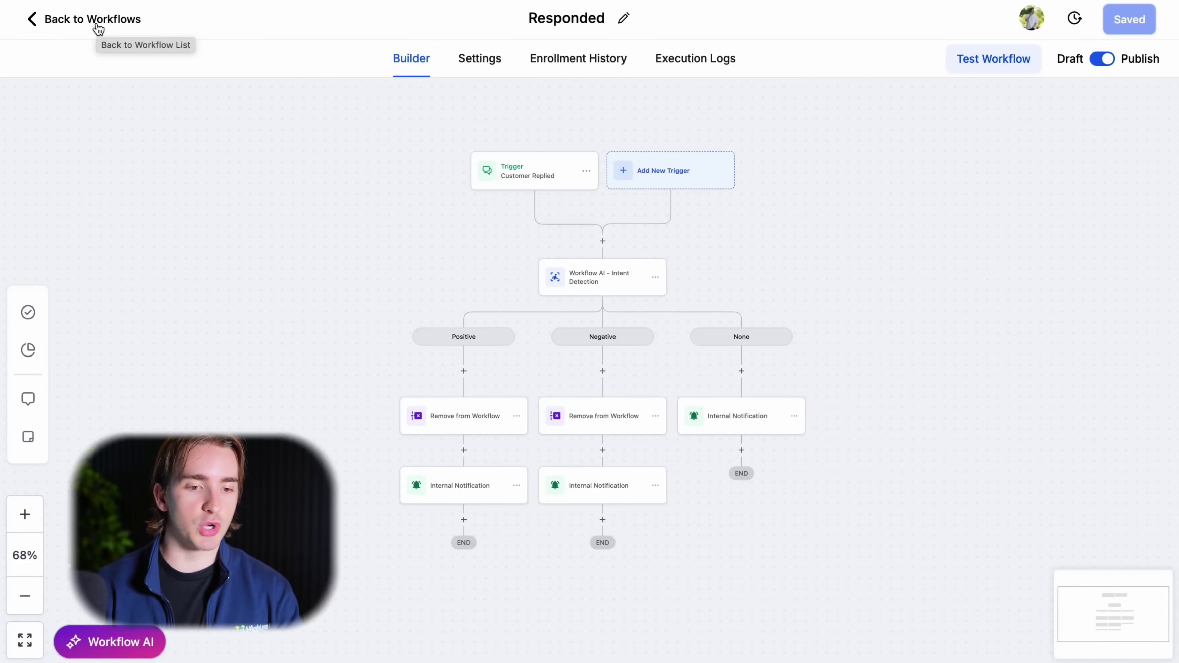
left_click(97, 28)
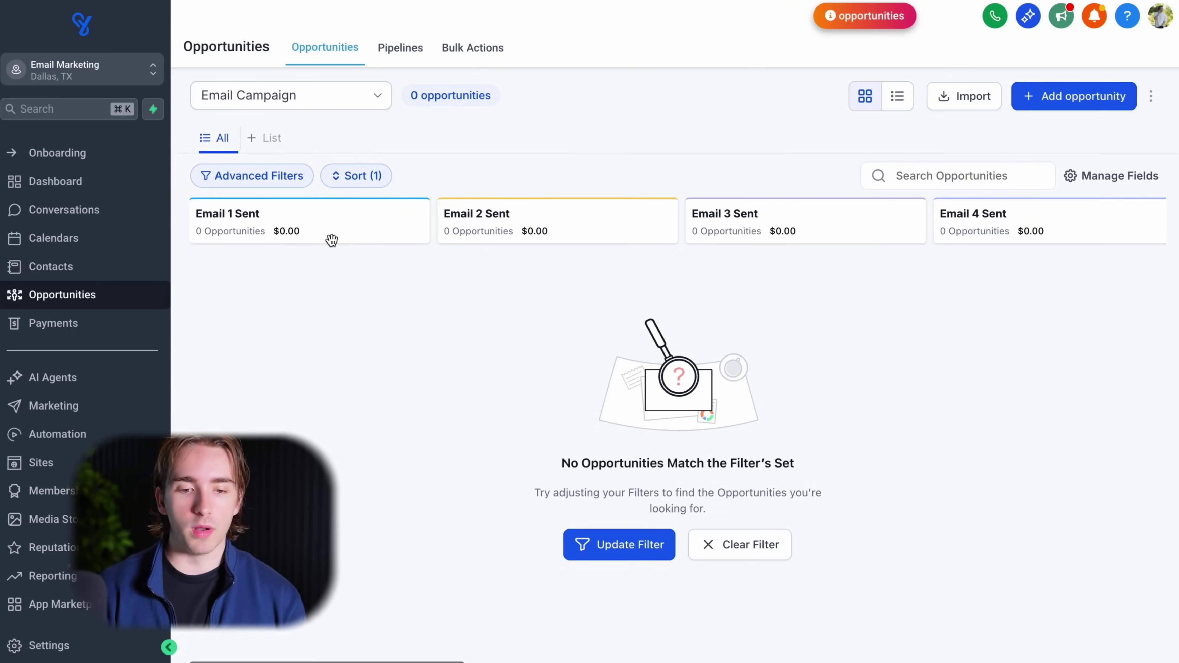
Step: Examine all stages of the Email Campaign pipeline on the opportunities board, from Email 1 Sent to DND
scroll(769, 297, "right", 10)
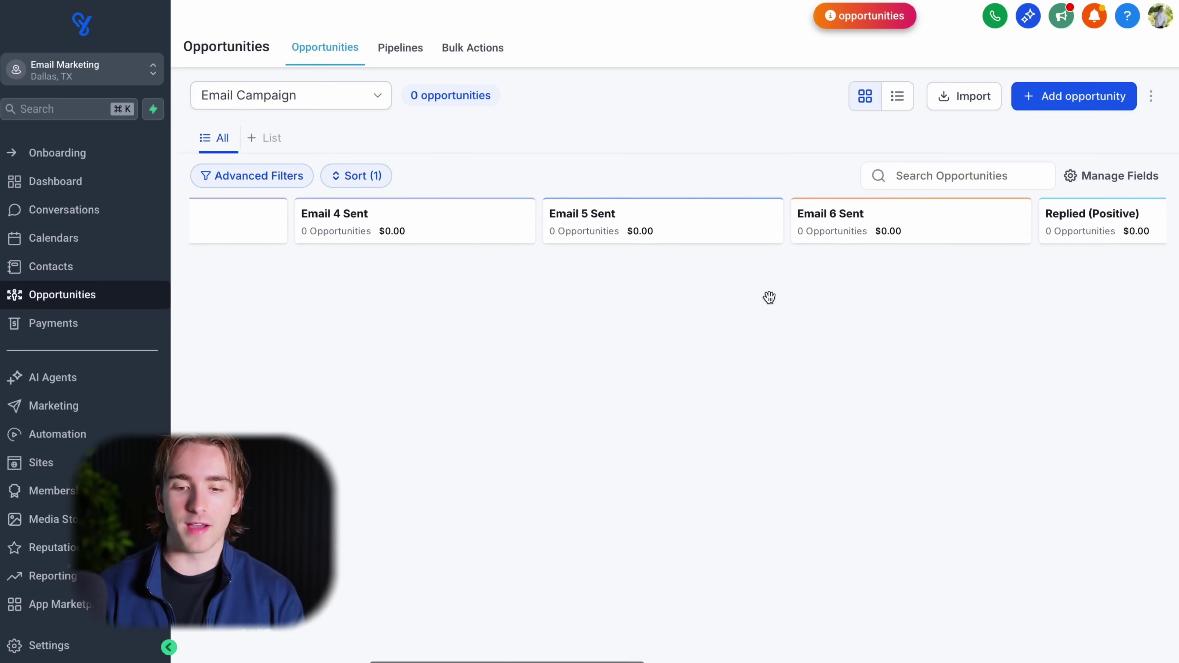
scroll(769, 297, "right", 5)
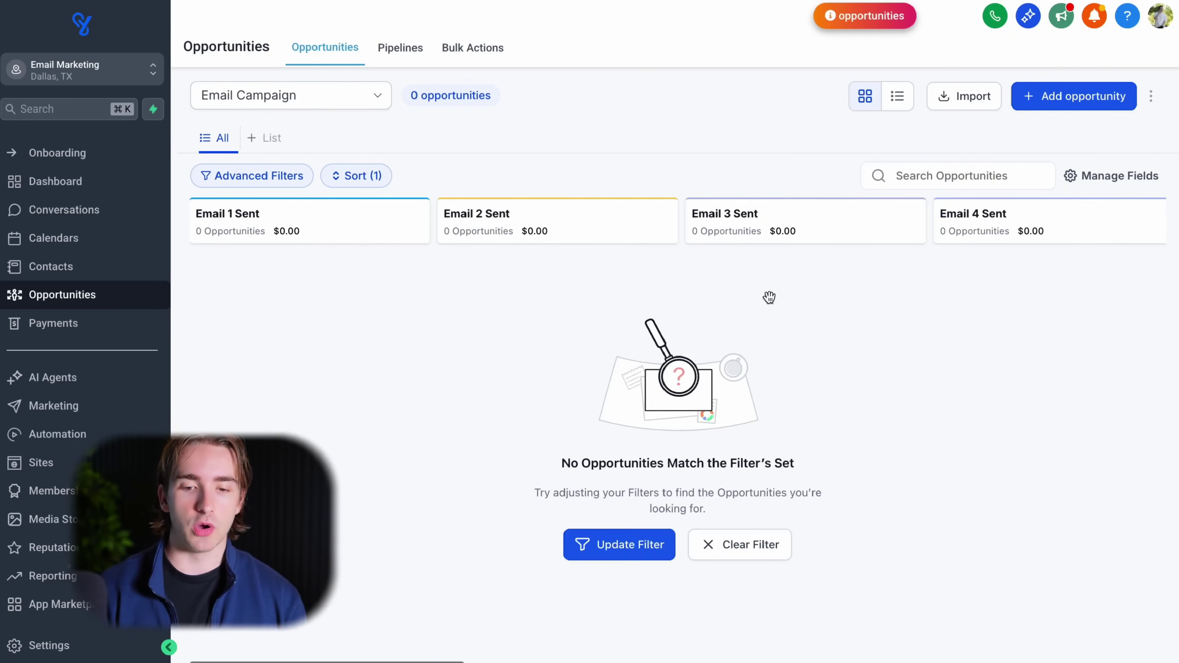
scroll(769, 297, "right", 1)
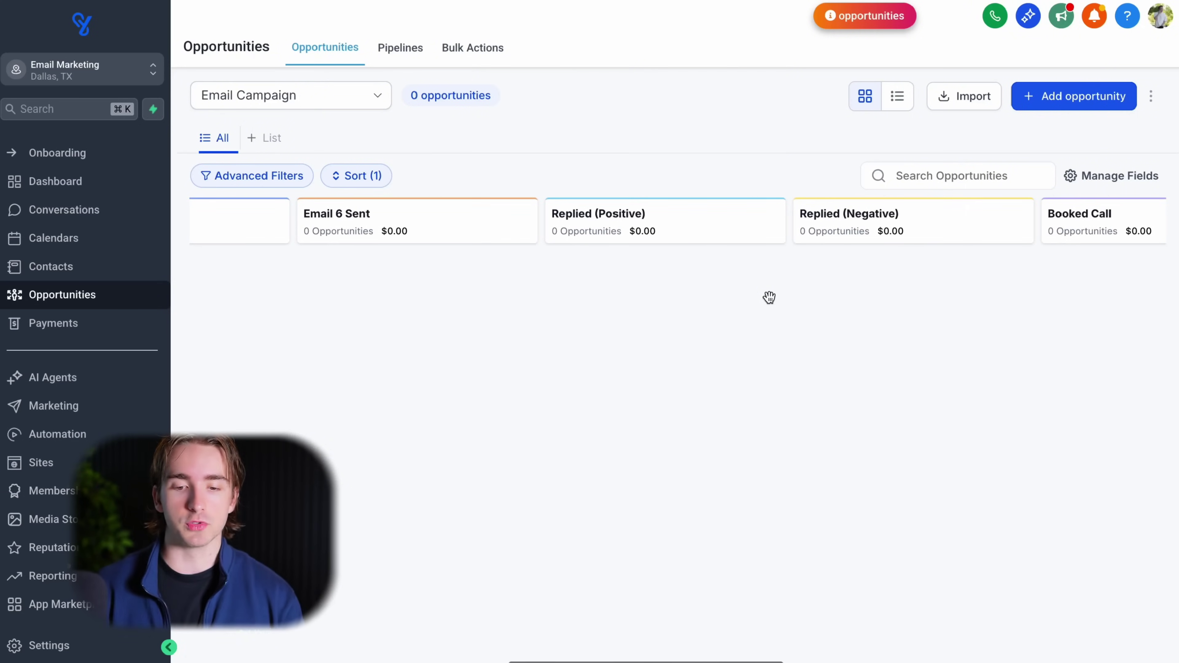
scroll(769, 297, "right", 5)
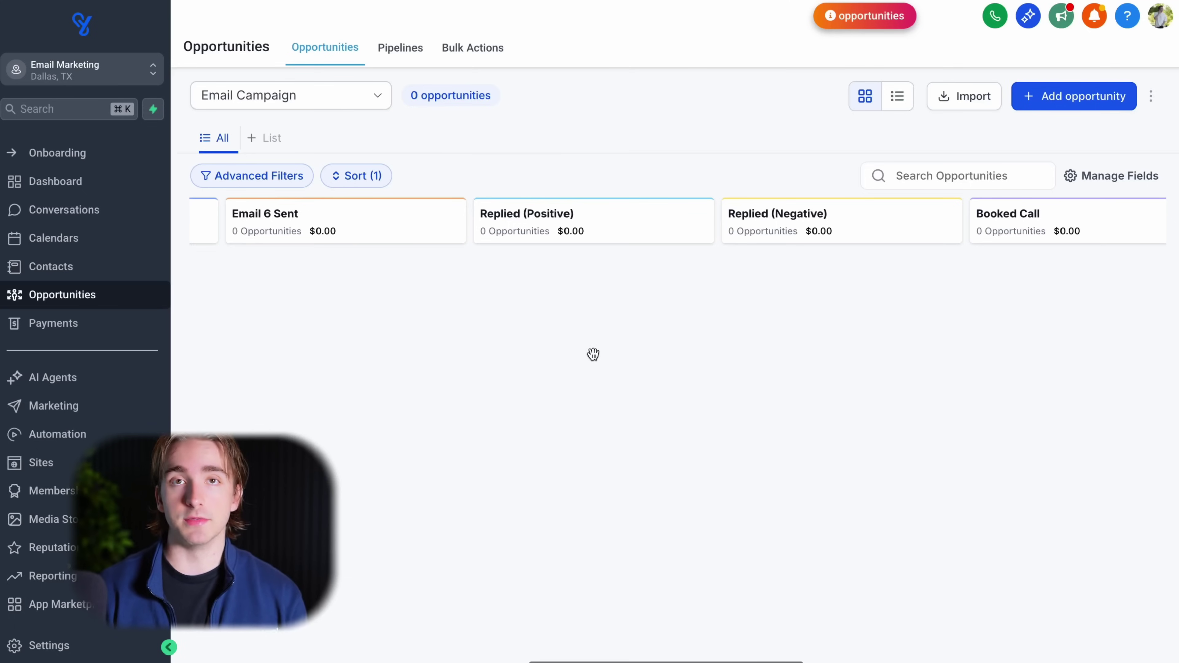
scroll(593, 354, "right", 10)
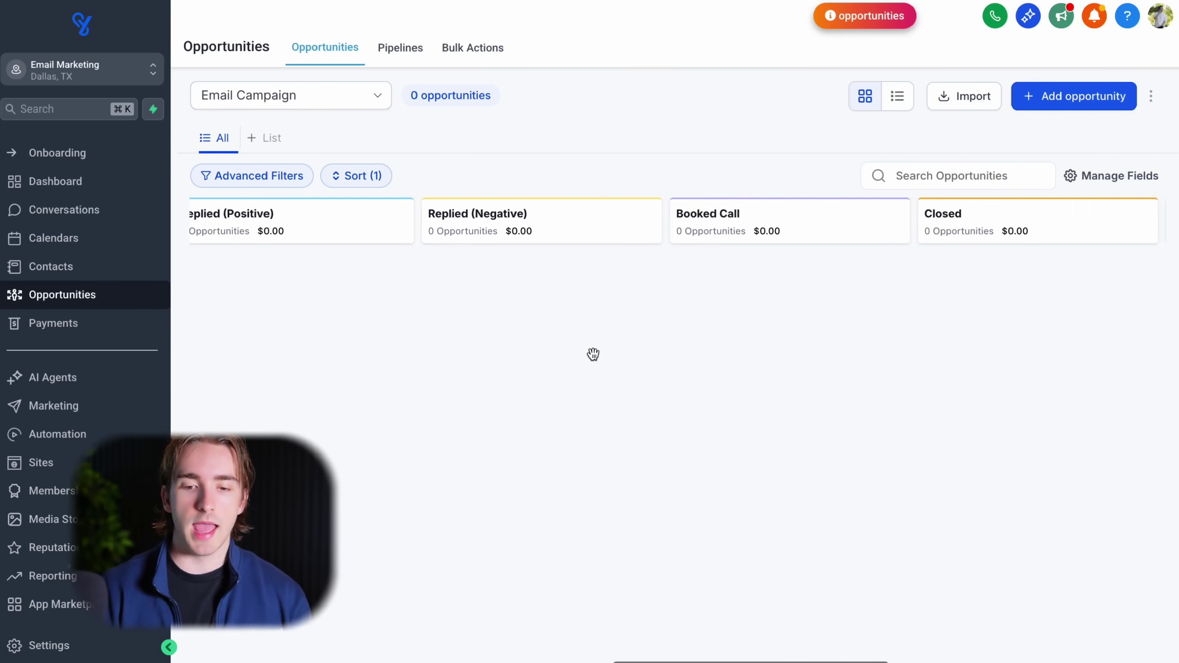
scroll(992, 303, "right", 20)
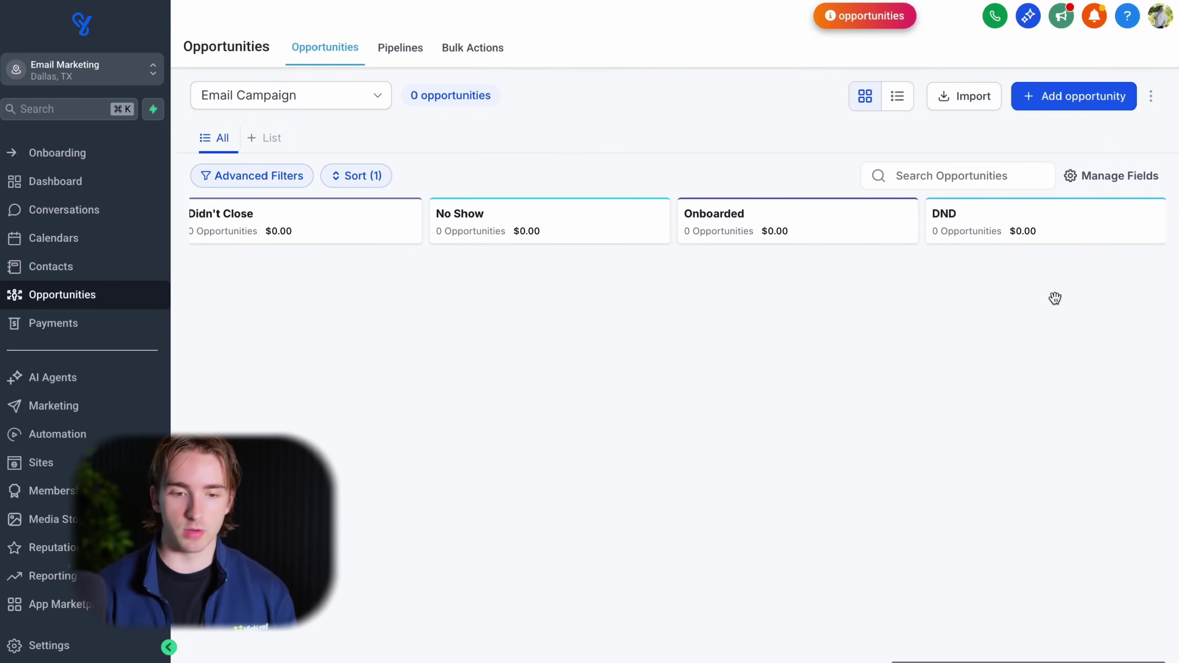
Step: Open the Email Campaign pipeline's stage editor, close it and return to the opportunities board
left_click(400, 48)
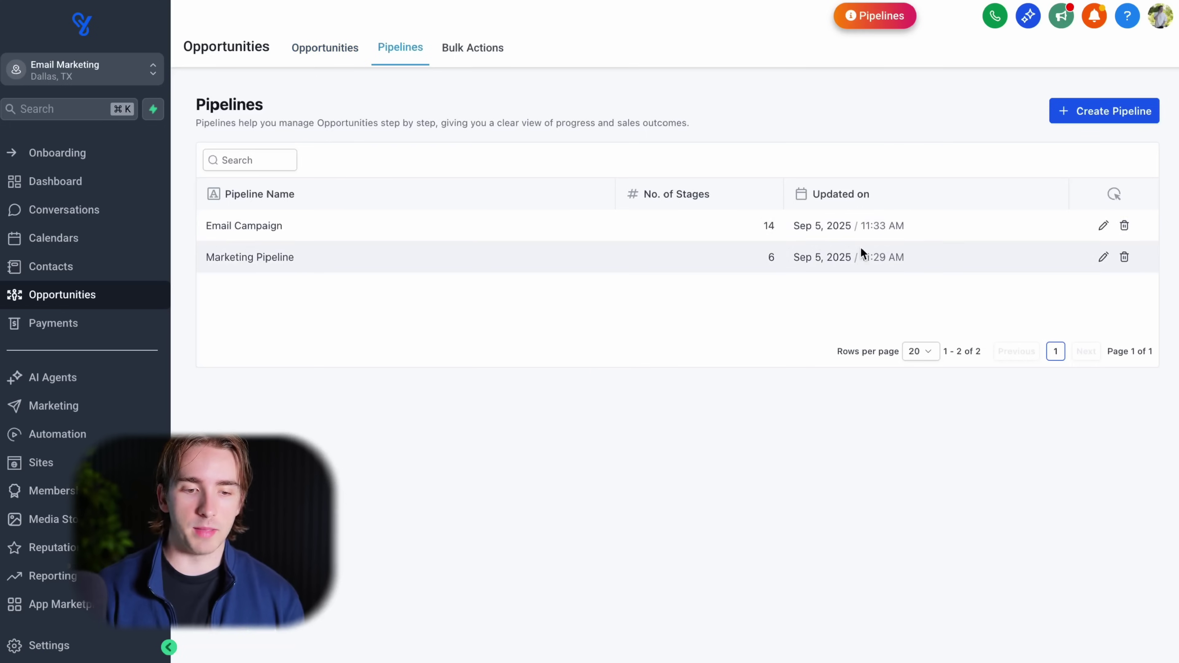
left_click(1103, 228)
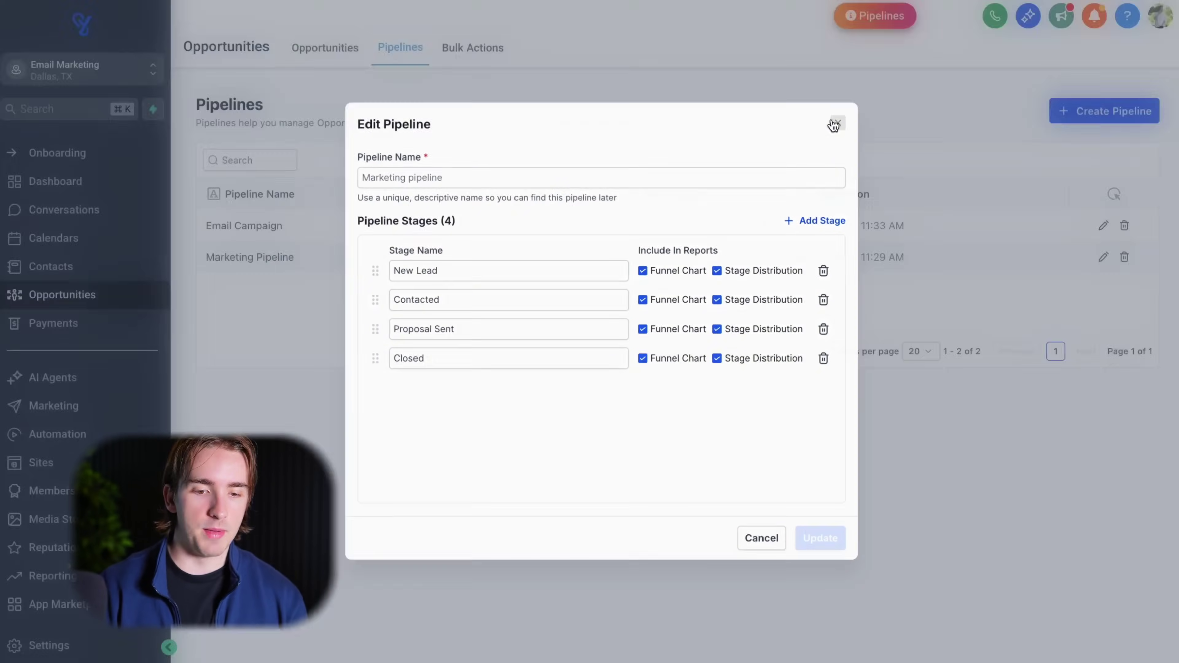
left_click(832, 122)
left_click(343, 64)
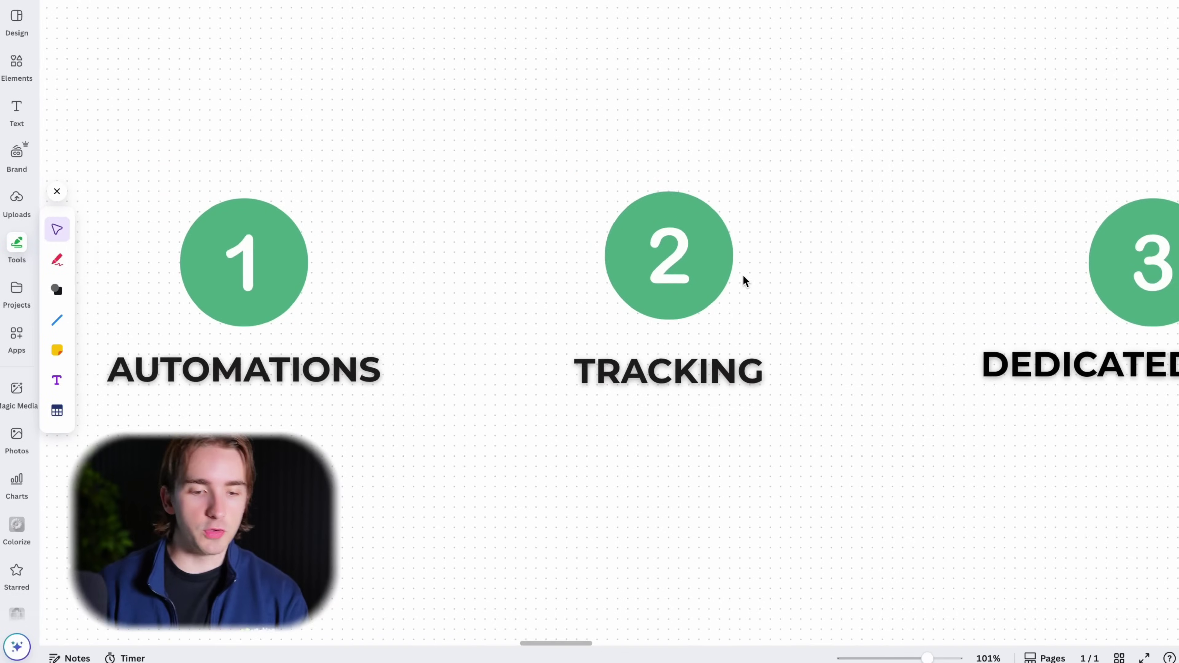
scroll(742, 281, "right", 10)
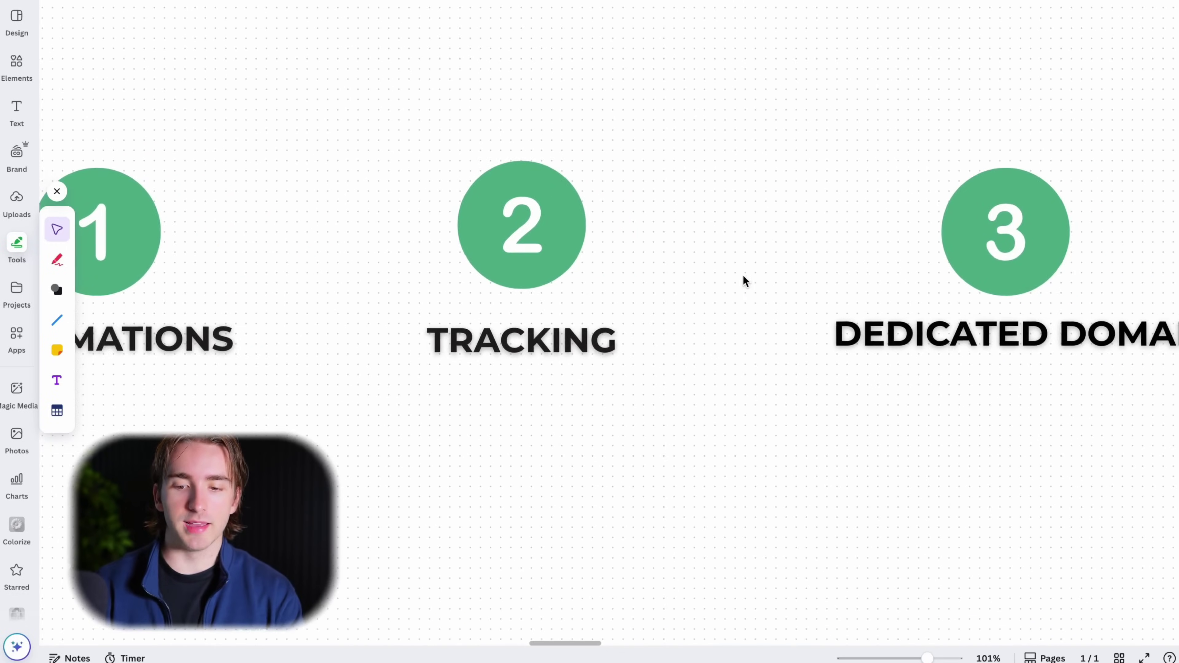
scroll(742, 275, "right", 3)
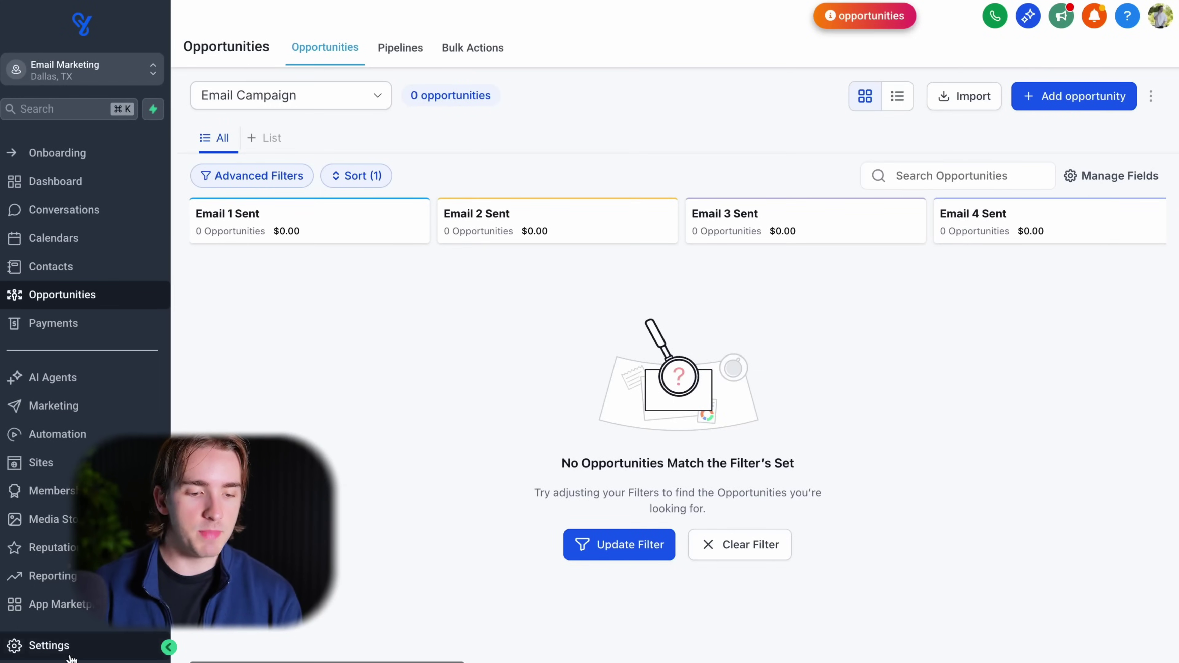
Step: Start creating a dedicated sending domain from the Email Services settings and make the domain name field ready for entry
left_click(66, 646)
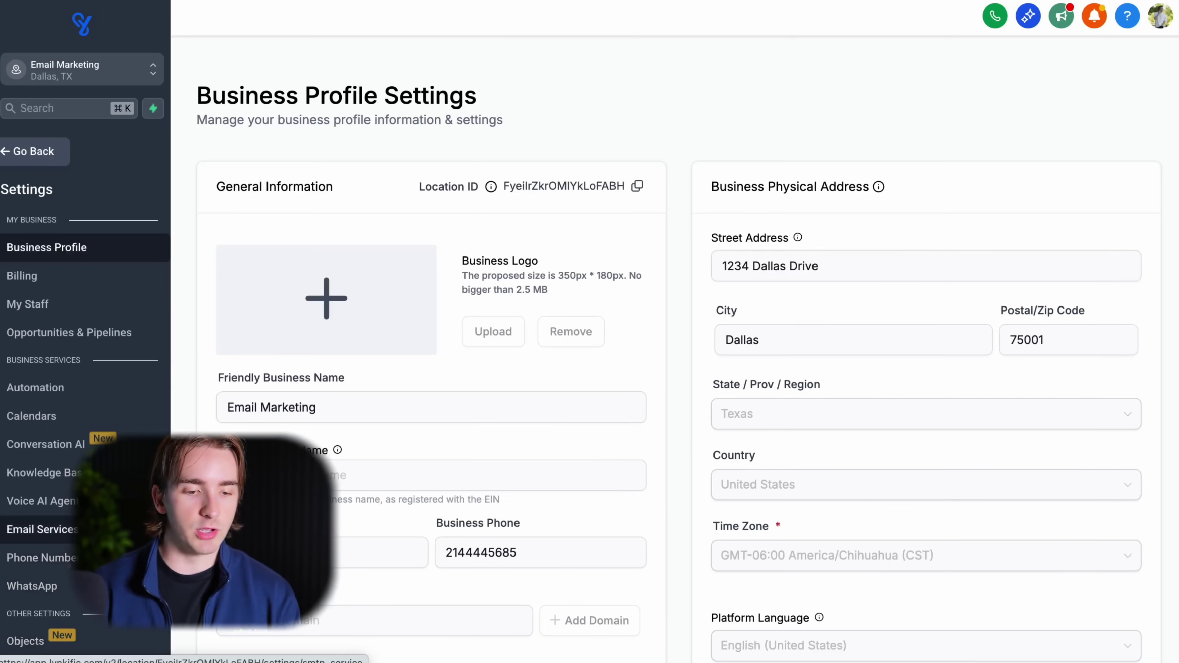
left_click(86, 530)
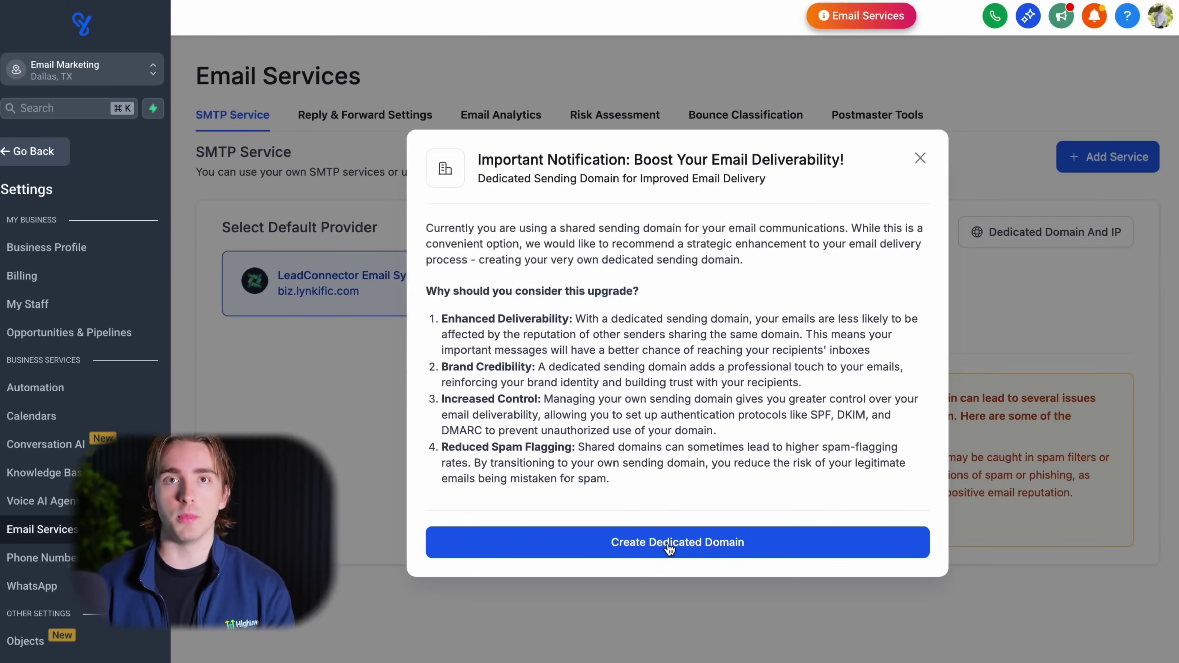
left_click(669, 545)
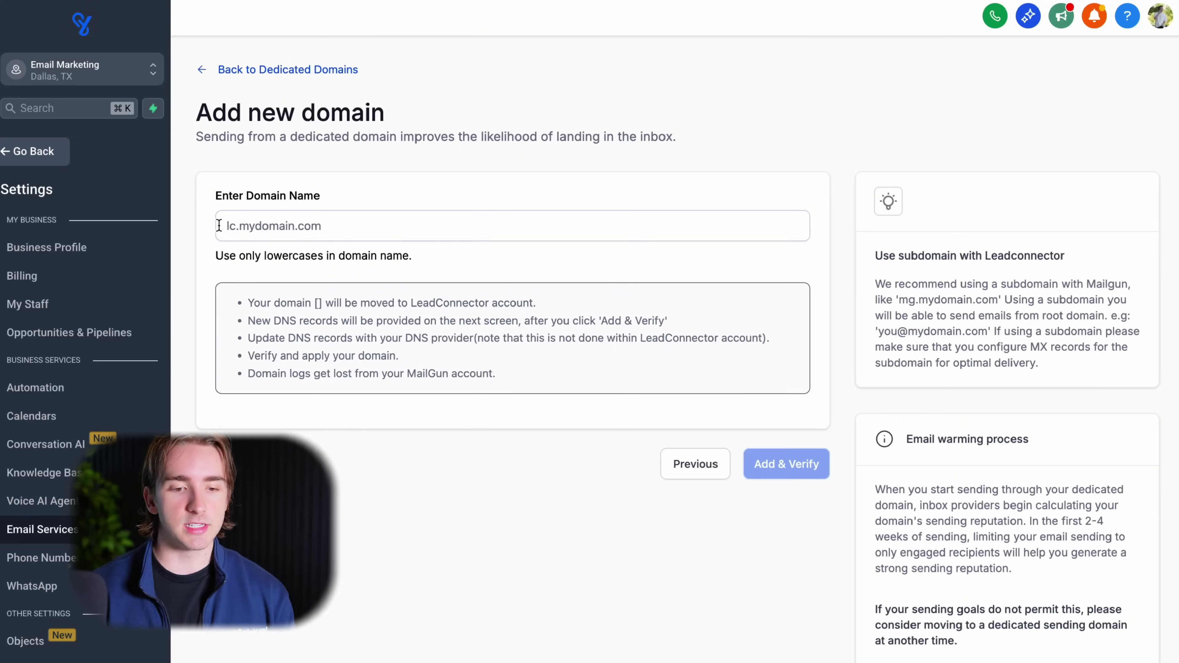
left_click(221, 227)
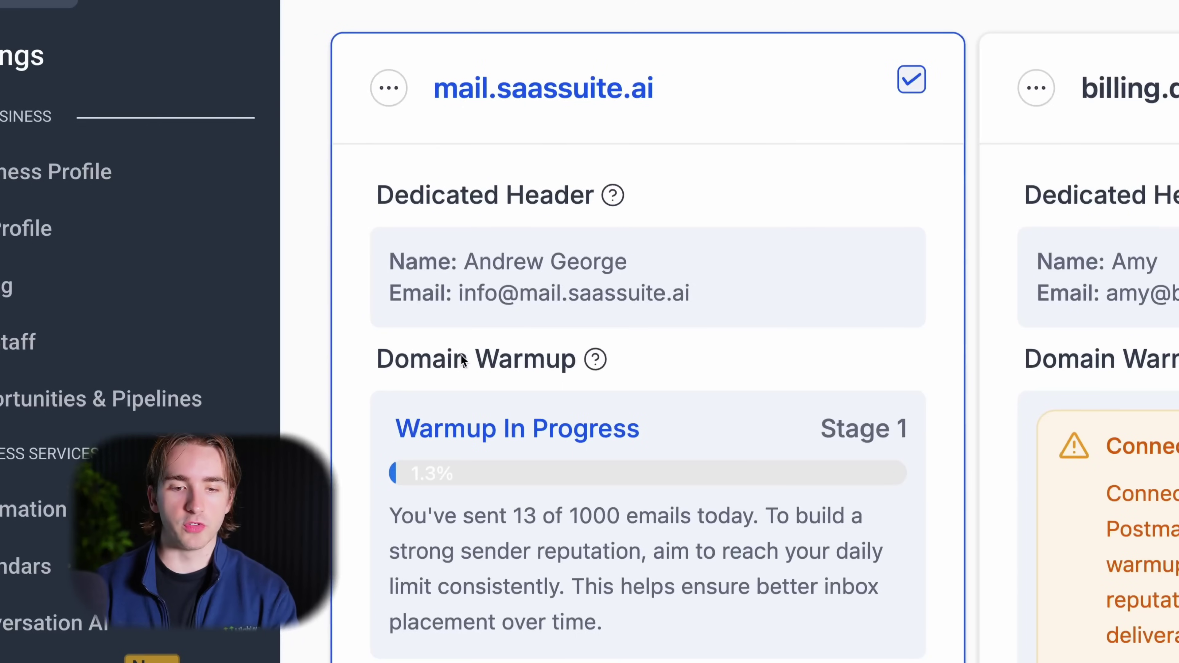
Step: Review the mail.saassuite.ai domain card, including its dedicated header, domain warmup progress, shared IP and SSL status
scroll(630, 220, "up", 1)
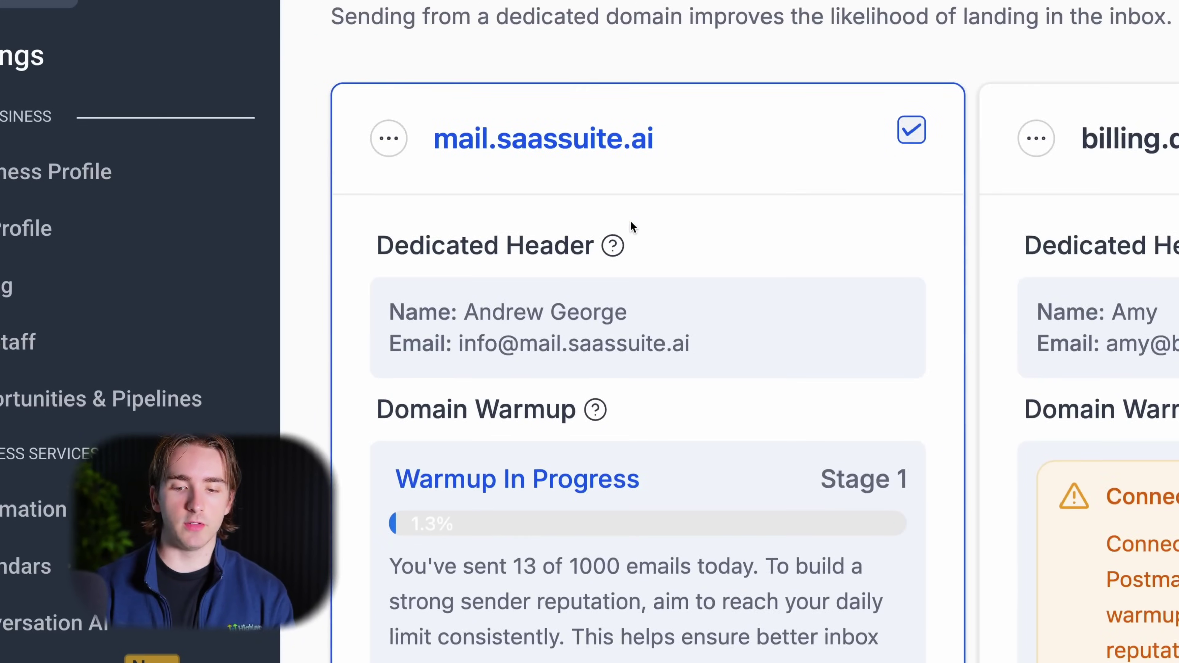
scroll(630, 220, "down", 6)
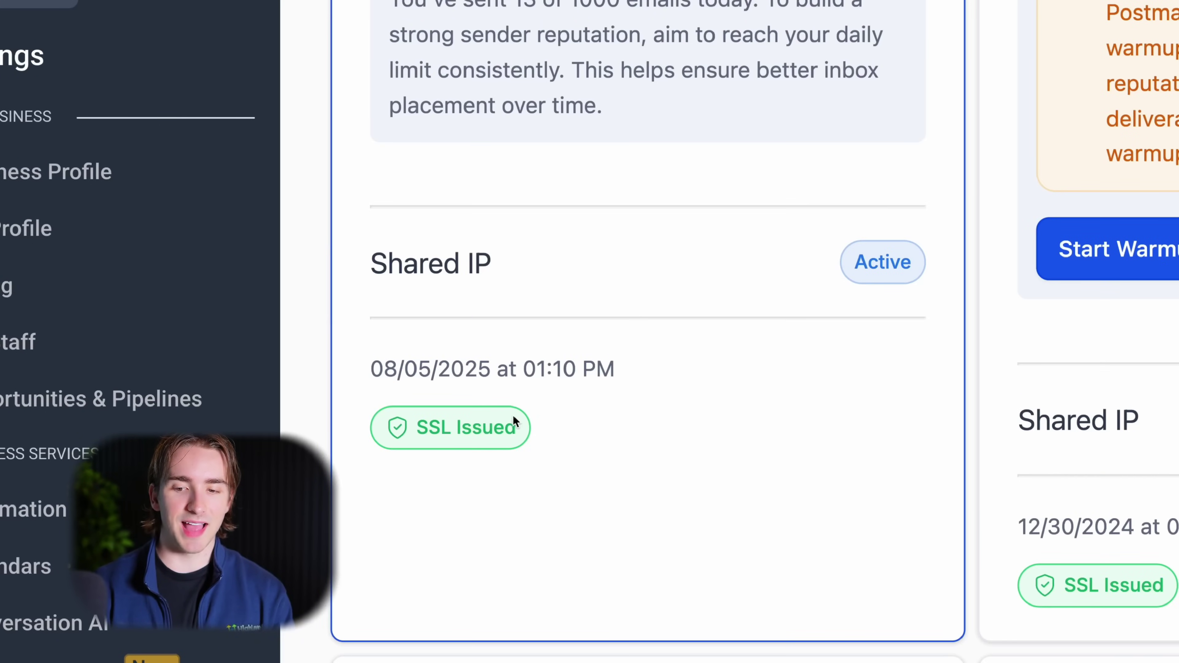
scroll(490, 426, "up", 8)
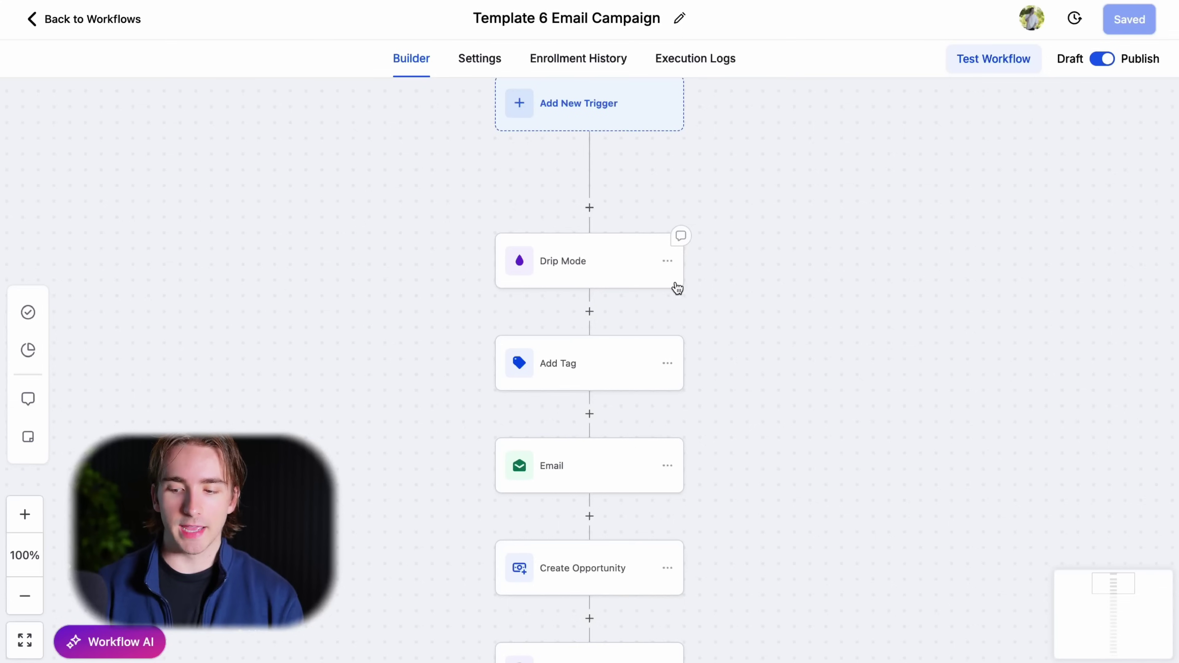
Step: Set the From Email of the first Email action in Template 6 Email Campaign to an info address on the mail subdomain
left_click(585, 485)
left_click(881, 376)
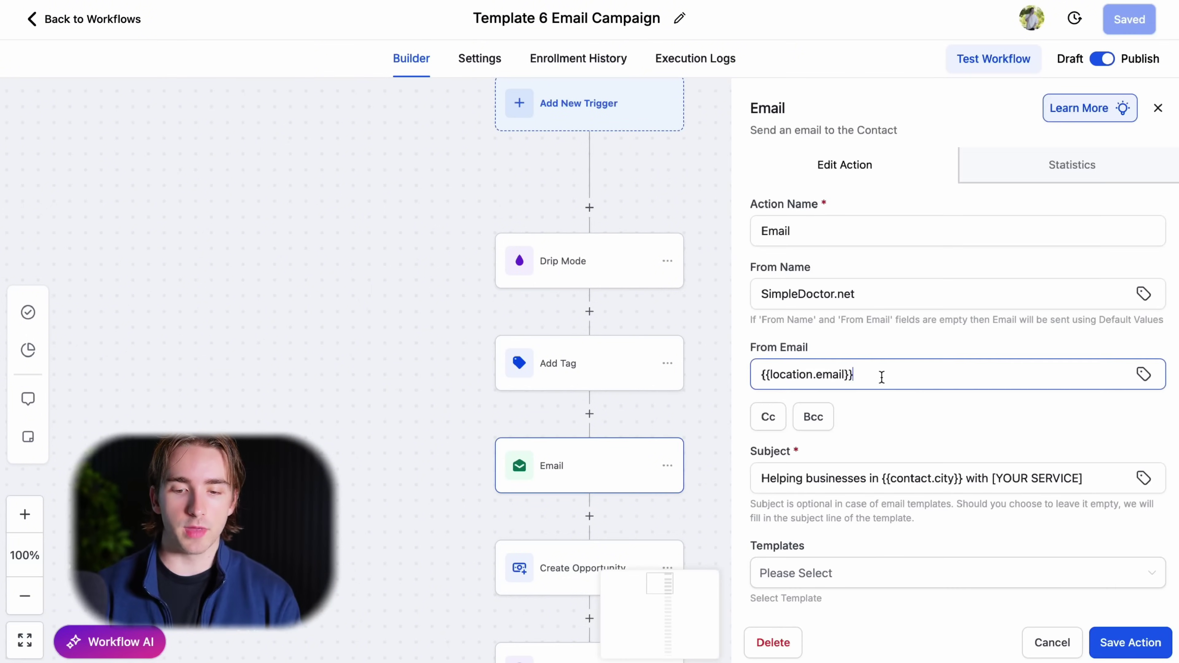
triple_click(881, 376)
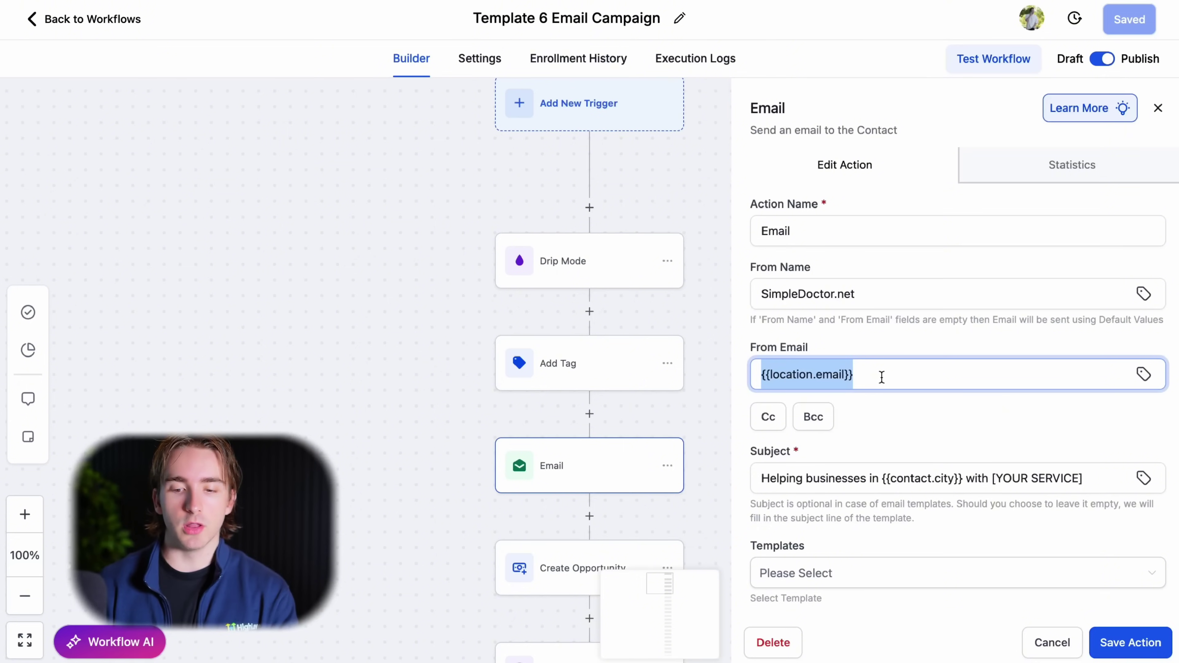
type("info")
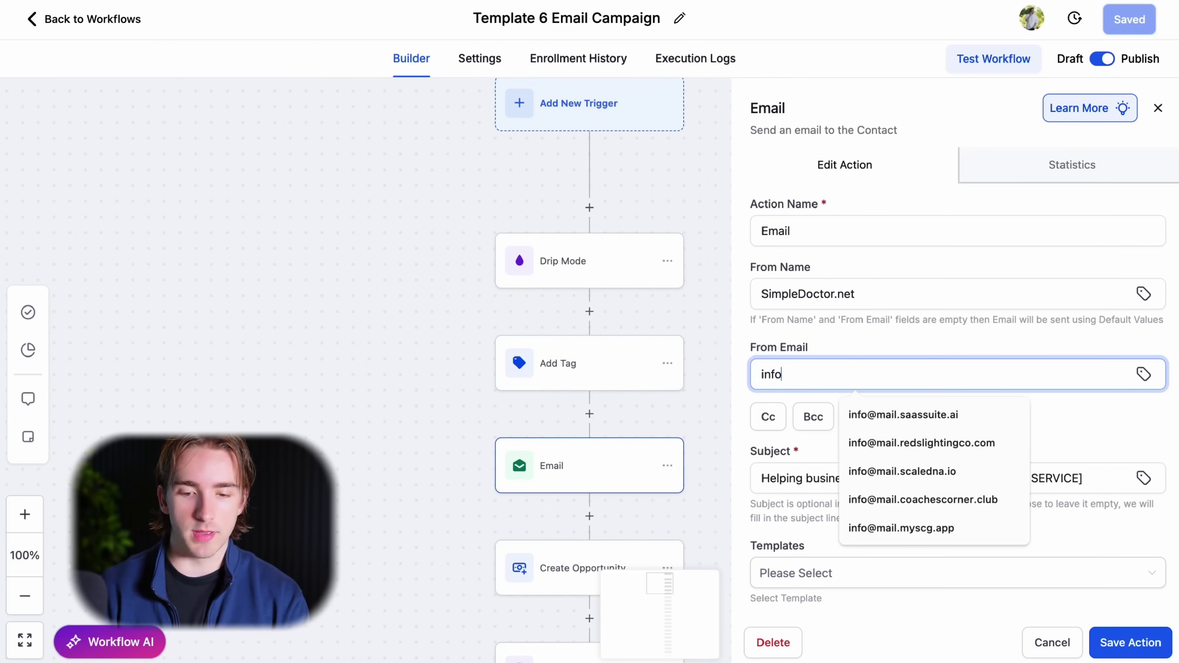
type("@mail.mydomain.com")
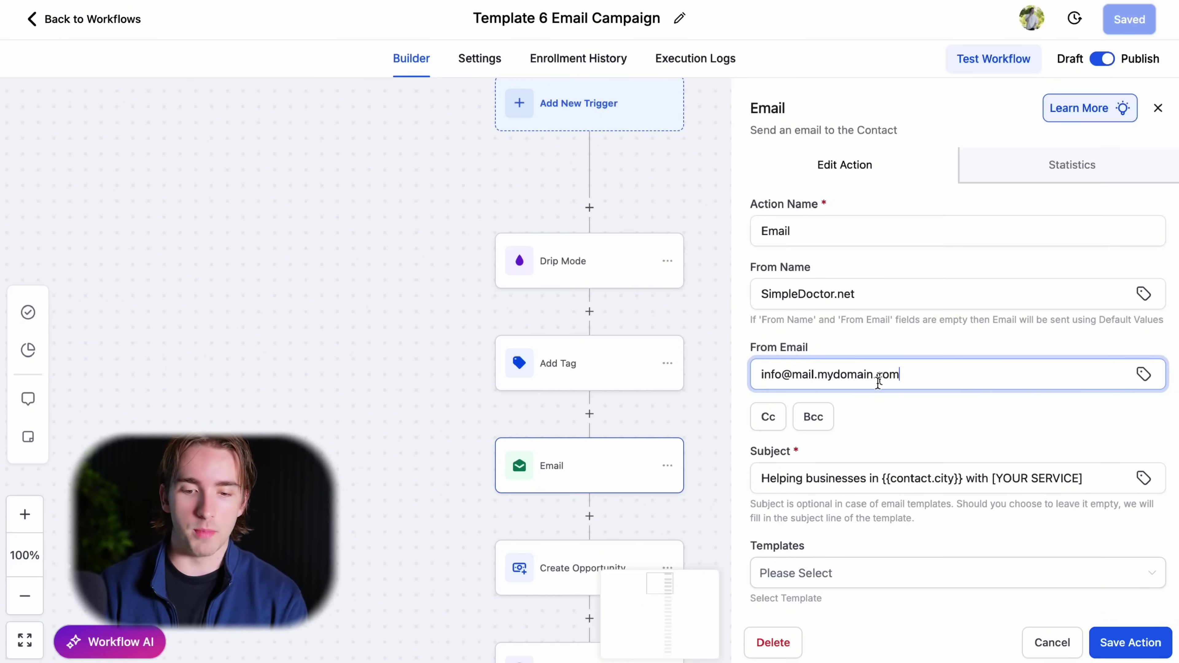
left_click(916, 414)
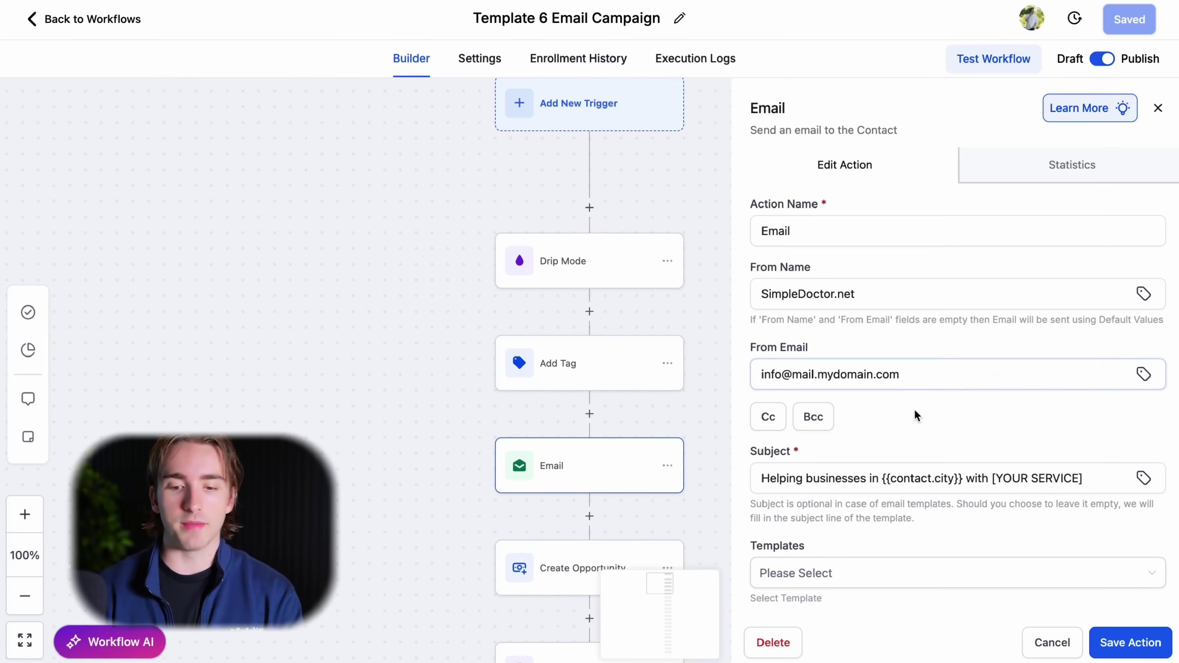
triple_click(919, 381)
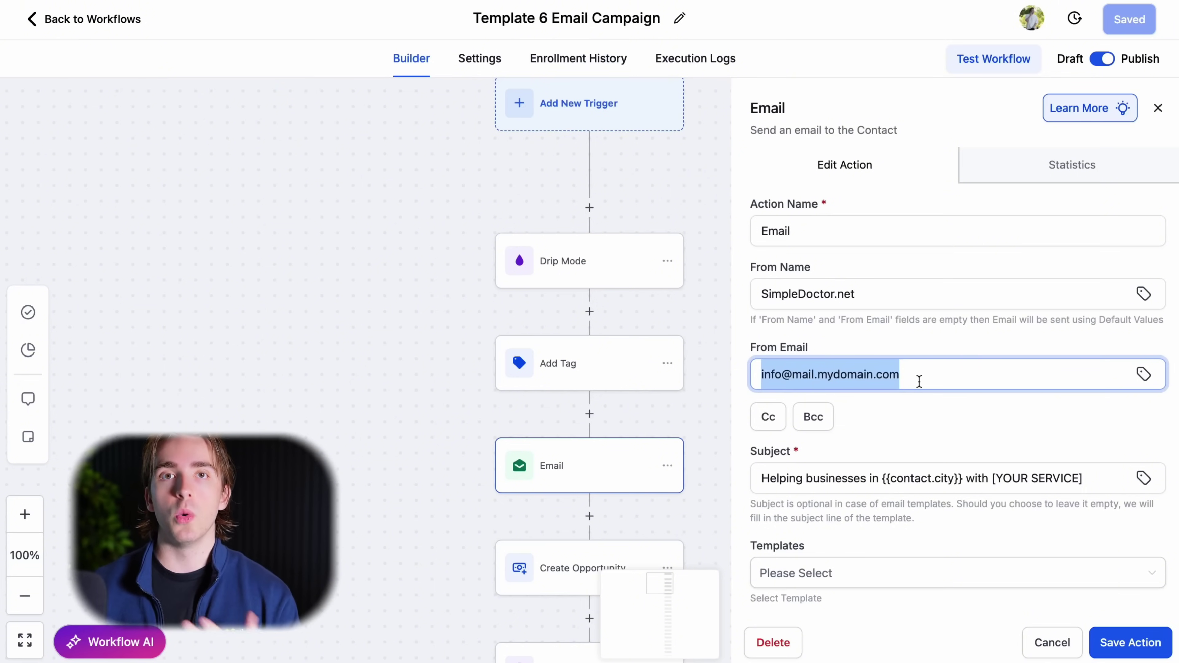
left_click(919, 381)
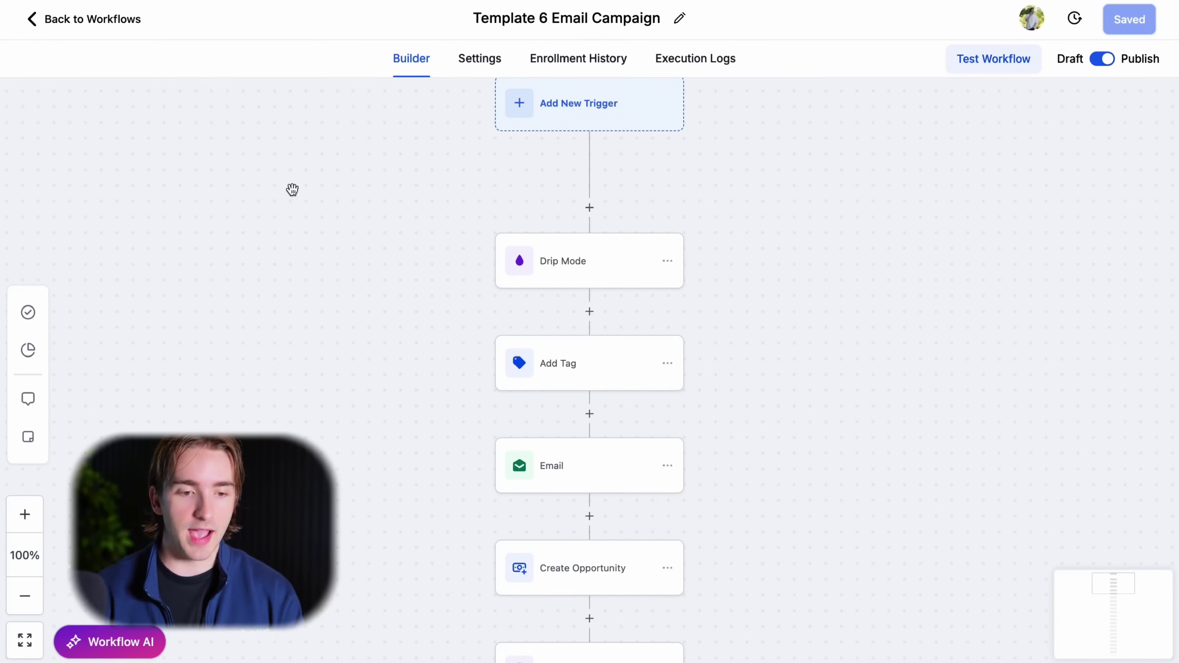
Step: Leave the campaign workflow, open the Email Services settings and dismiss the email deliverability notification
left_click(106, 35)
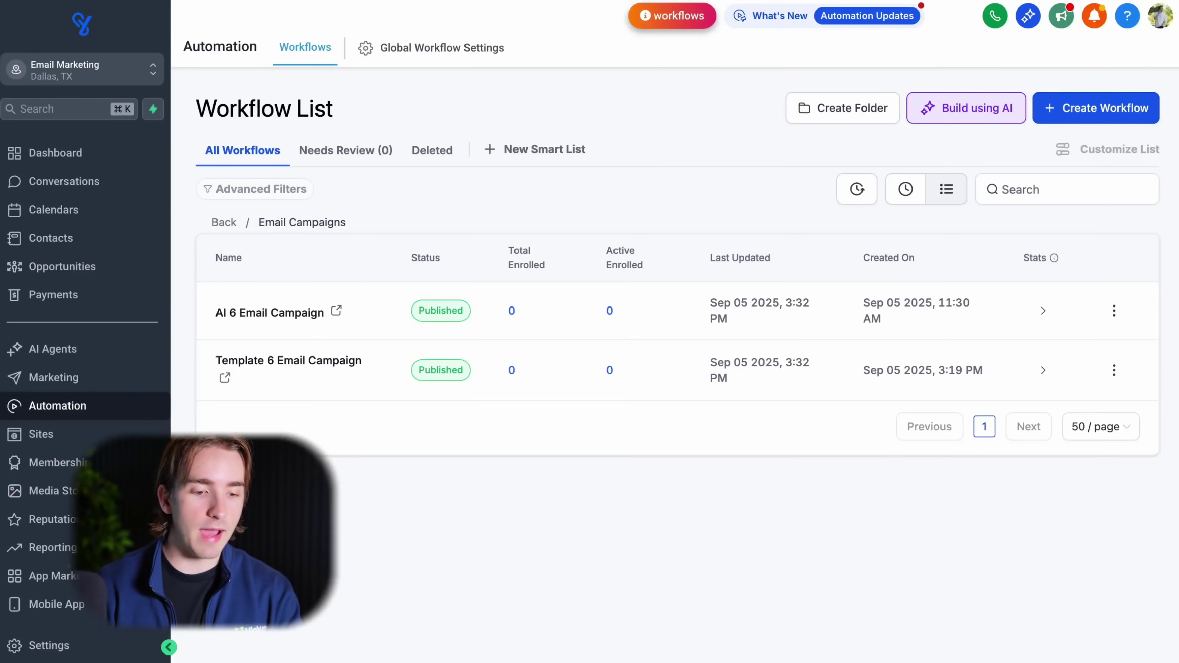
left_click(95, 647)
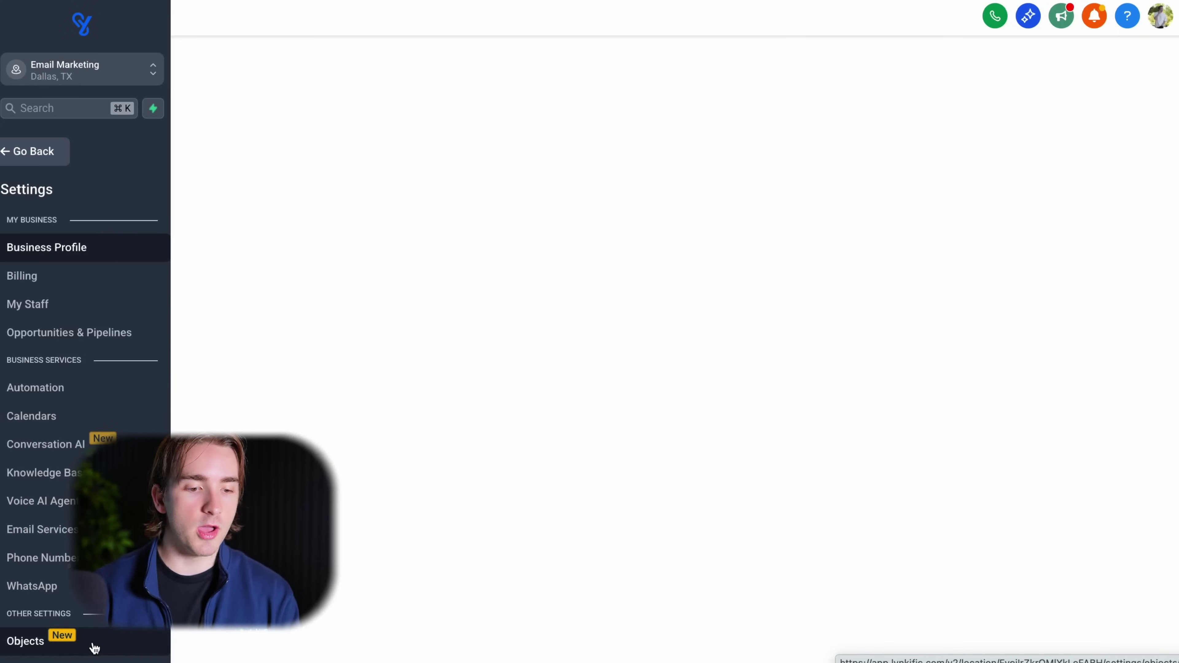
left_click(51, 529)
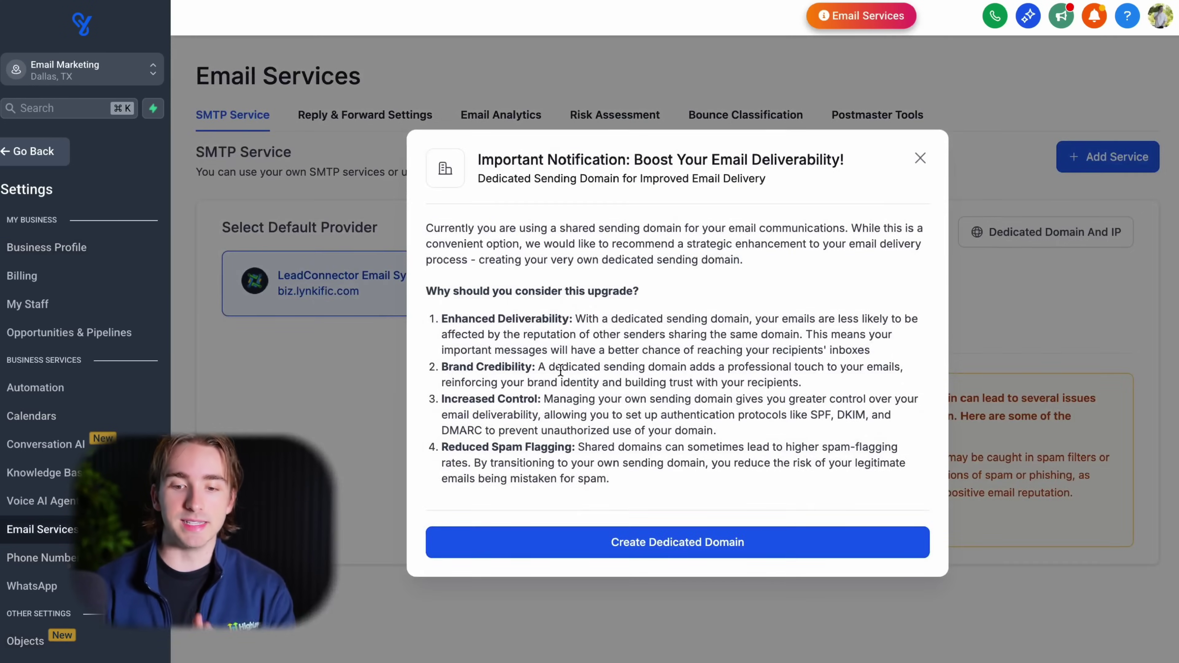
left_click(920, 159)
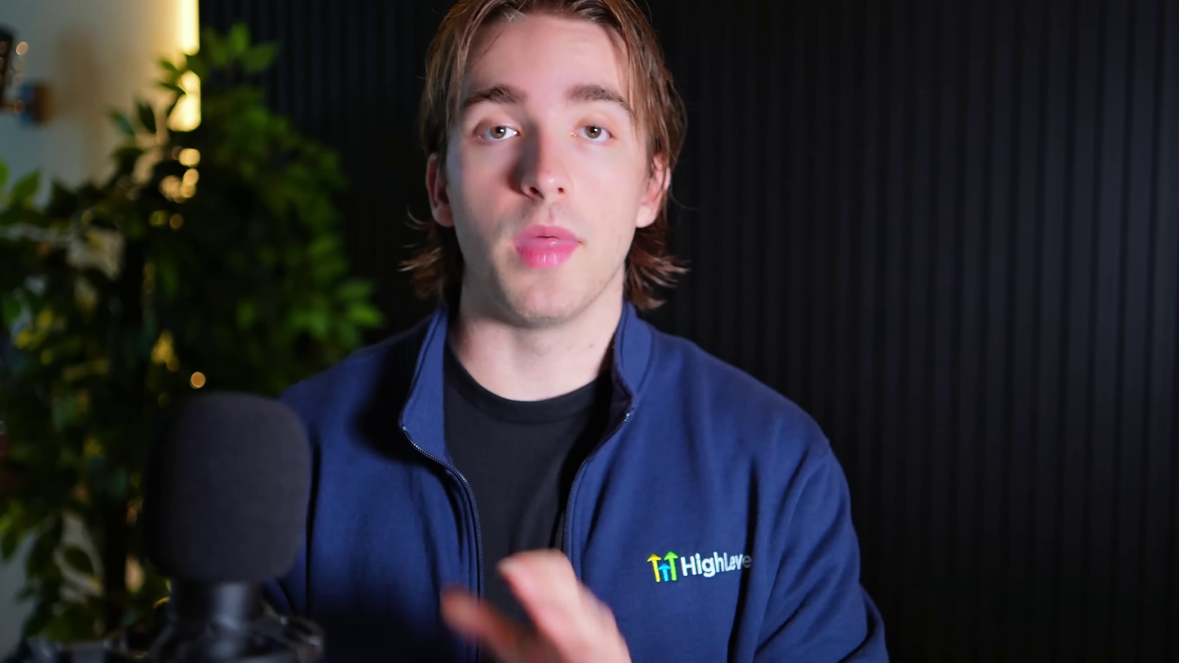